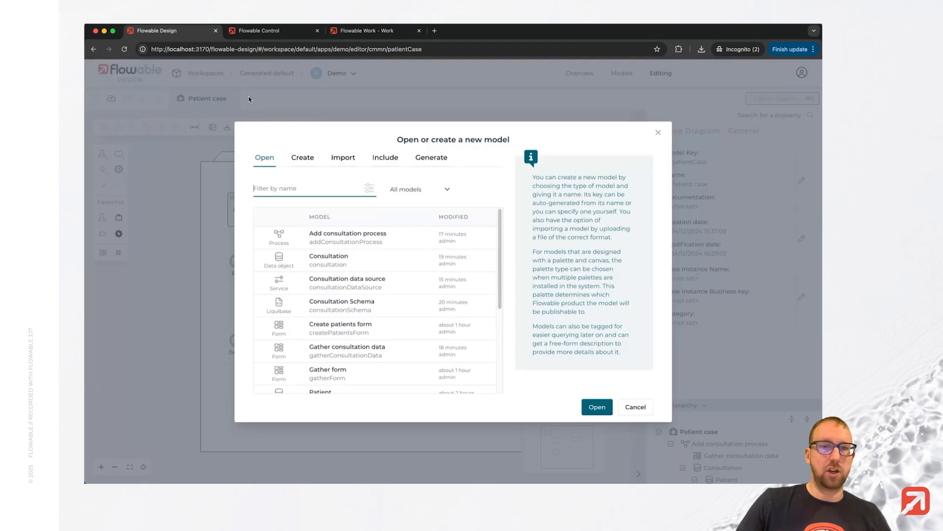
# Create a new Page model named "Patients overview".
pyautogui.click(304, 158)
pyautogui.click(331, 194)
pyautogui.write('pag')
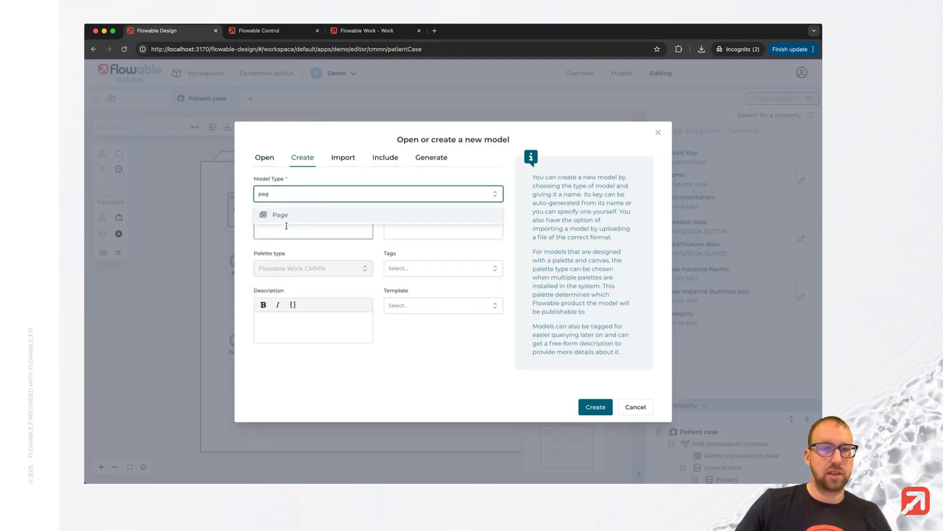
pyautogui.click(294, 224)
pyautogui.click(293, 226)
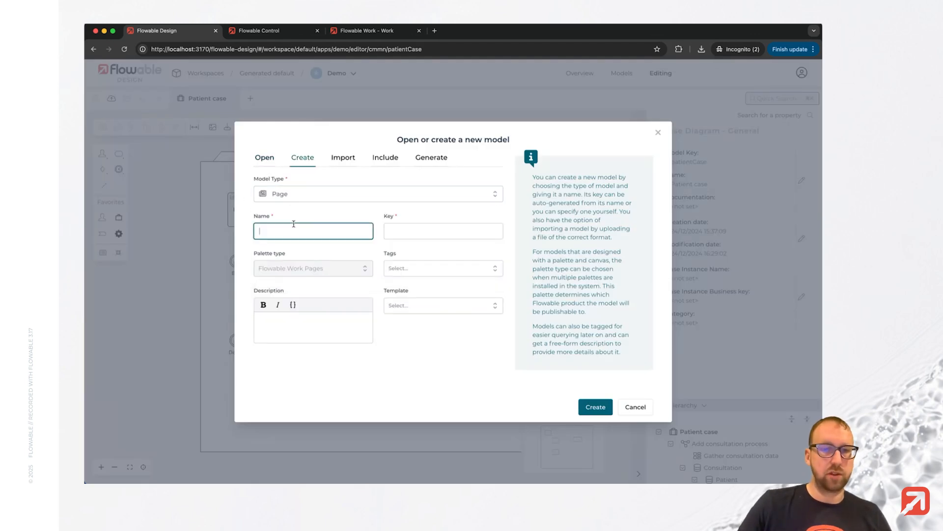
pyautogui.write('Pati')
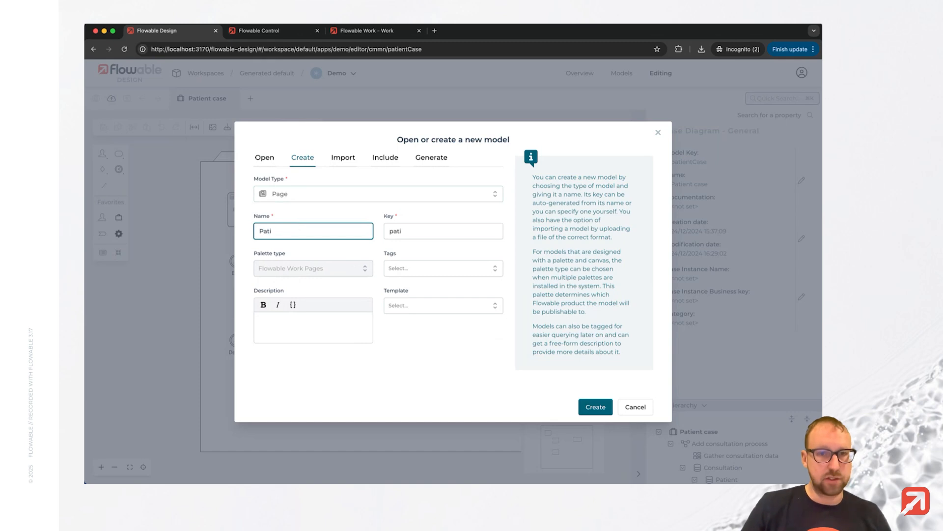
pyautogui.write('ents overview')
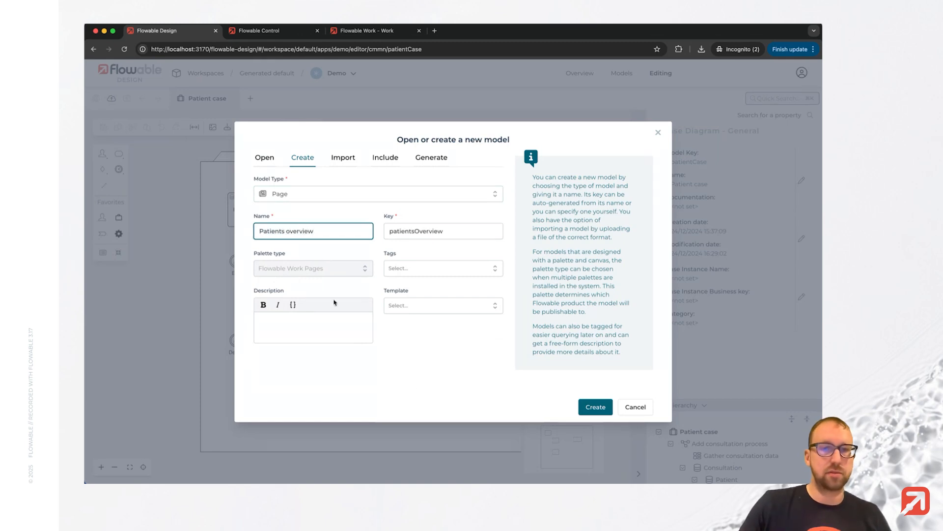
pyautogui.click(595, 407)
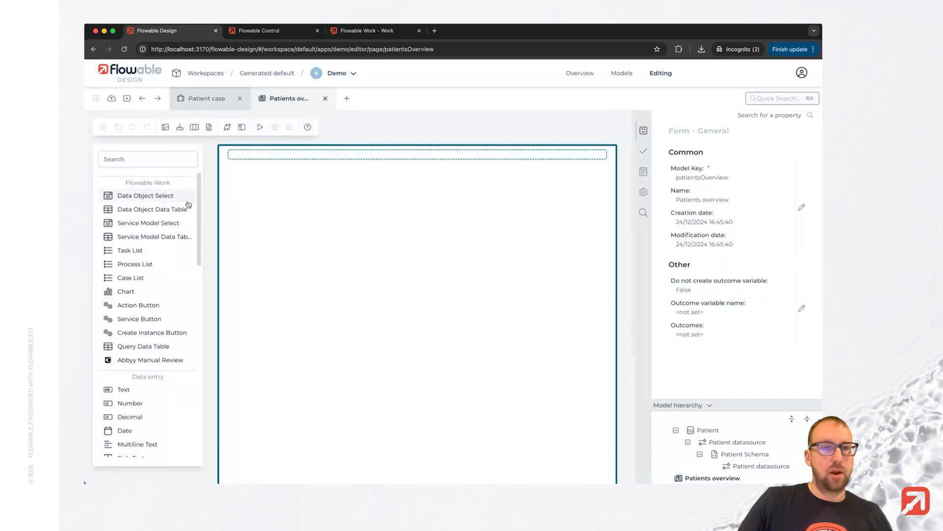
# Add two Data Object Data Tables side by side on the page, labelled "Patients" and "Consultations".
pyautogui.moveTo(153, 209); pyautogui.dragTo(291, 199)
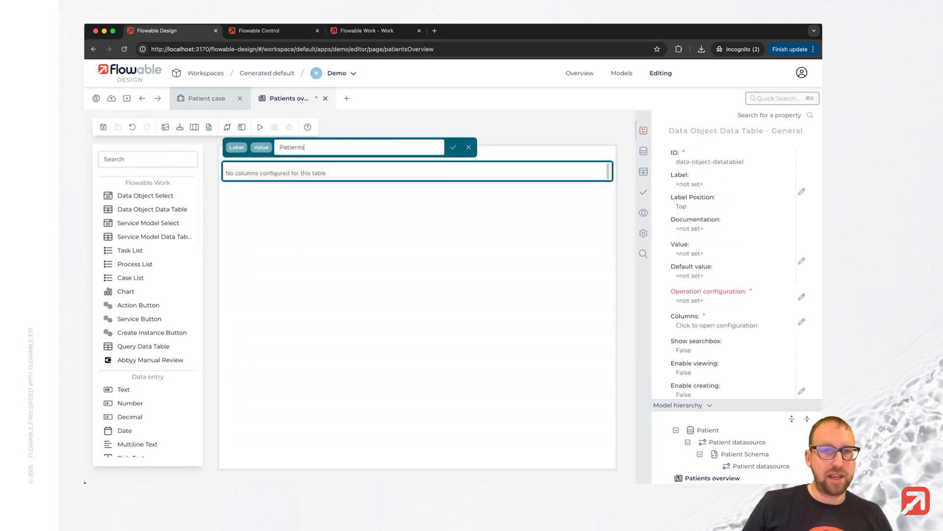
pyautogui.click(265, 223)
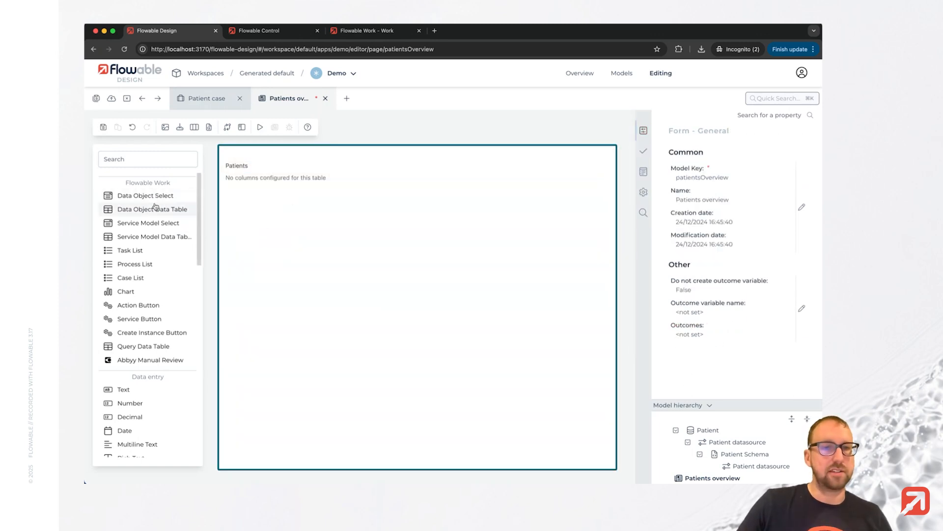
pyautogui.moveTo(164, 208); pyautogui.dragTo(499, 169)
pyautogui.write('Consultations')
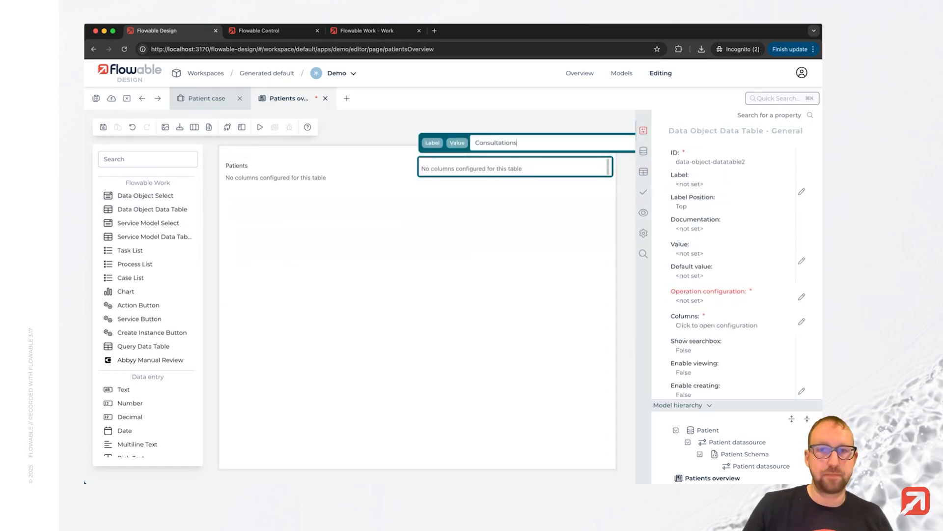
pyautogui.press('Return')
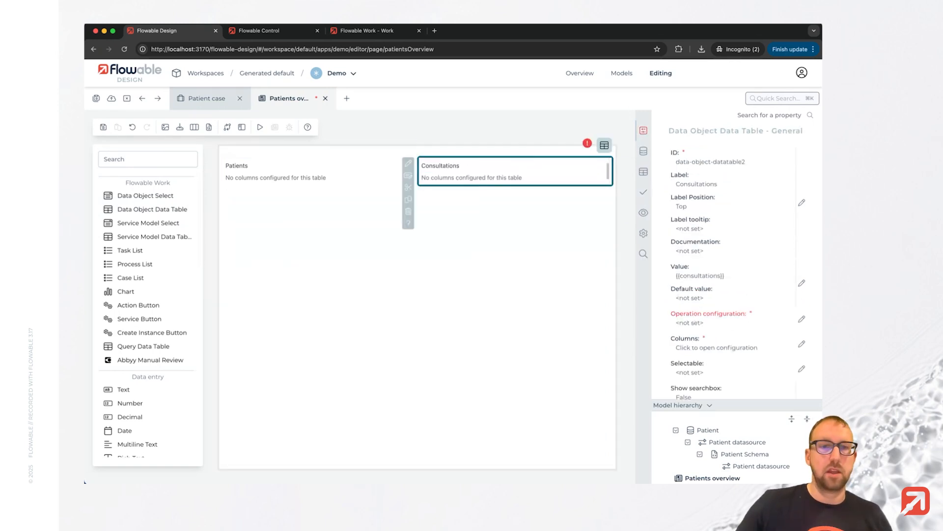
# Configure the Patients table's operation to use the Patient data object with the Find all operation.
pyautogui.click(315, 183)
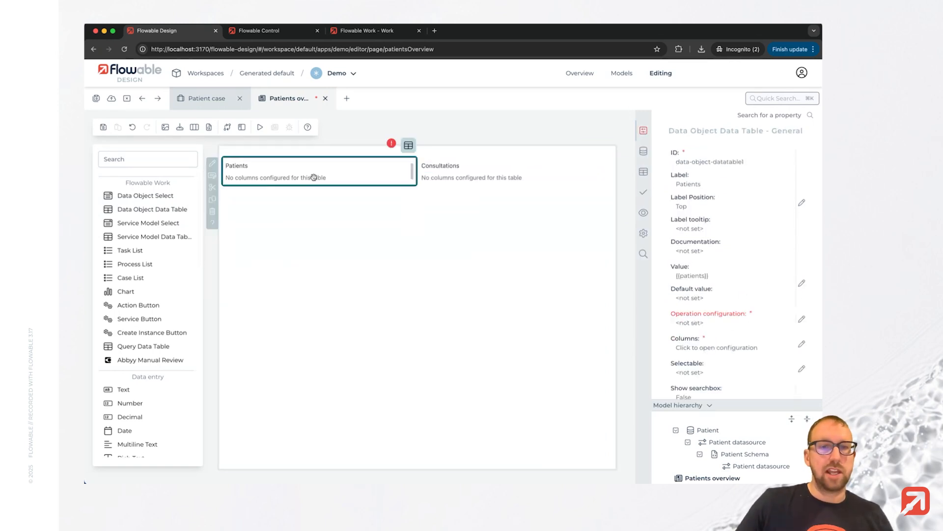
pyautogui.click(801, 319)
pyautogui.moveTo(303, 300); pyautogui.dragTo(284, 243)
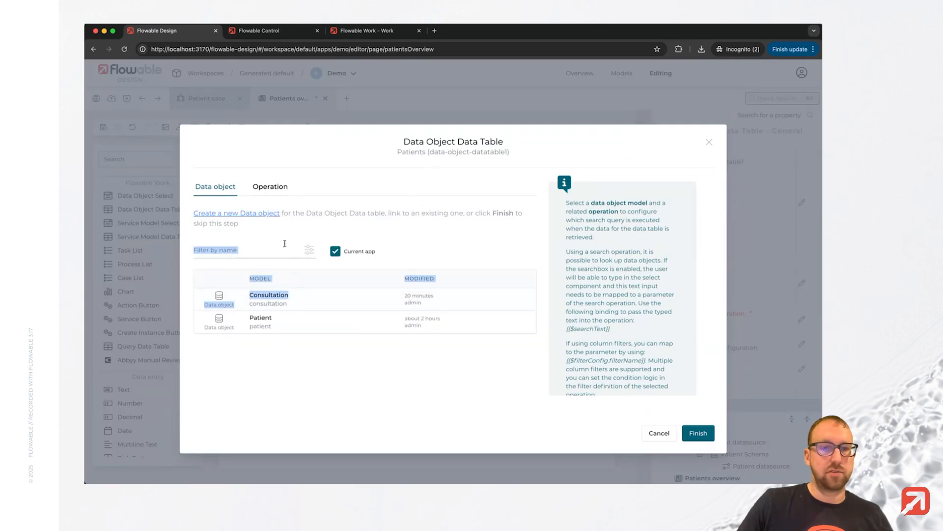
pyautogui.click(283, 319)
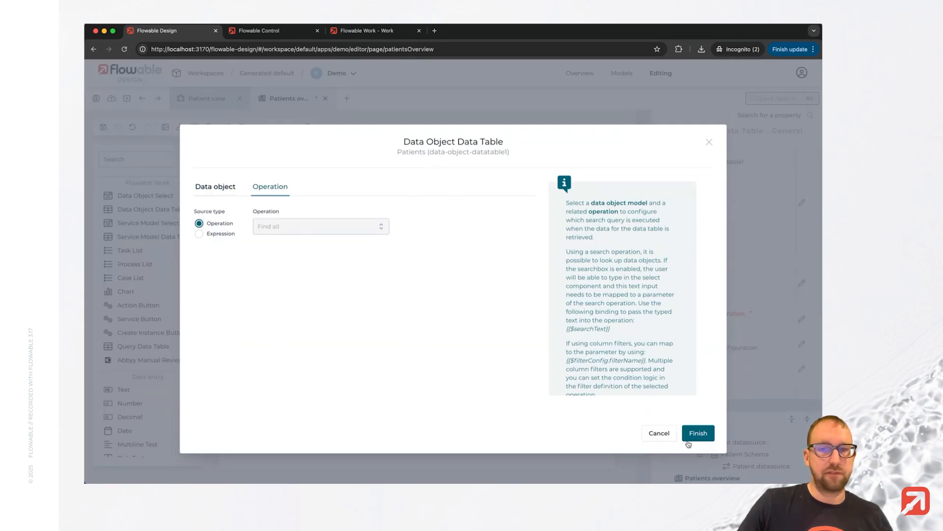
pyautogui.click(696, 428)
# Add First name, Last name and Age columns to the Patients table and save the page.
pyautogui.click(698, 363)
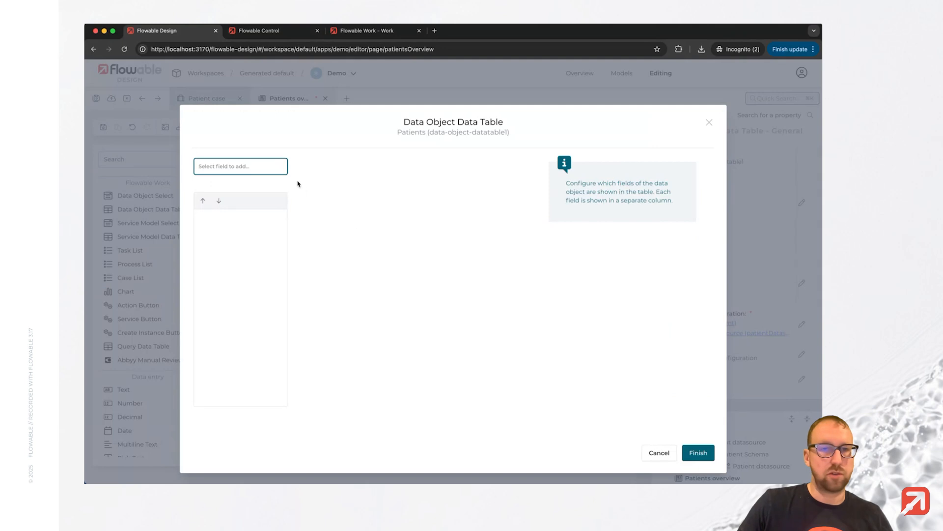
pyautogui.click(236, 167)
pyautogui.click(228, 204)
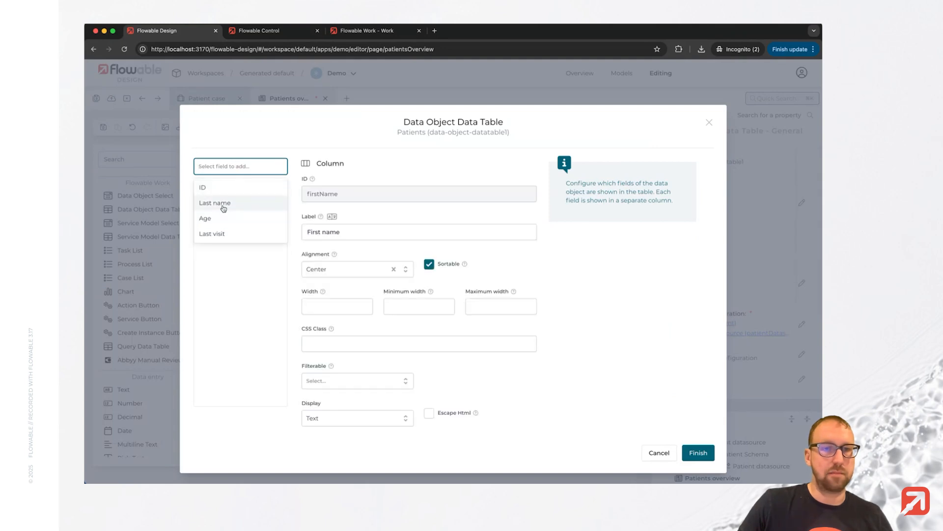
pyautogui.click(223, 208)
pyautogui.click(236, 166)
pyautogui.click(221, 204)
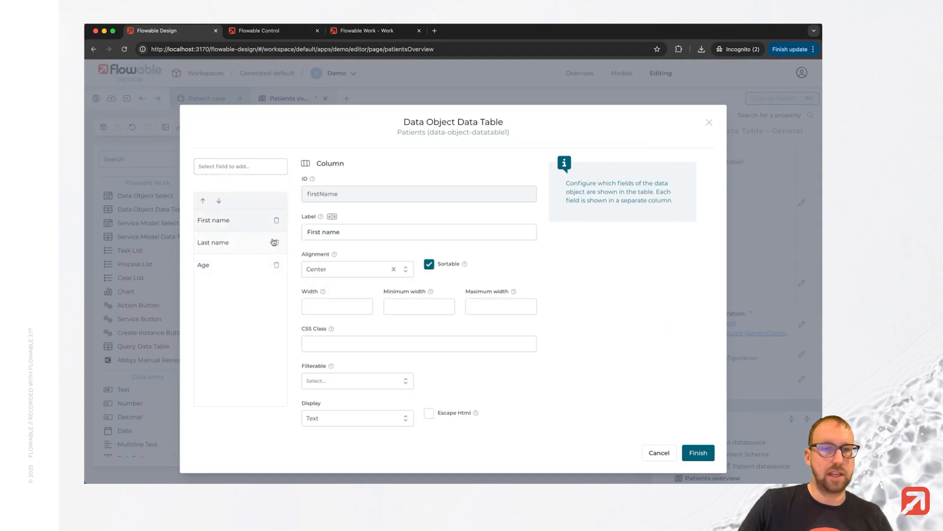
pyautogui.click(697, 452)
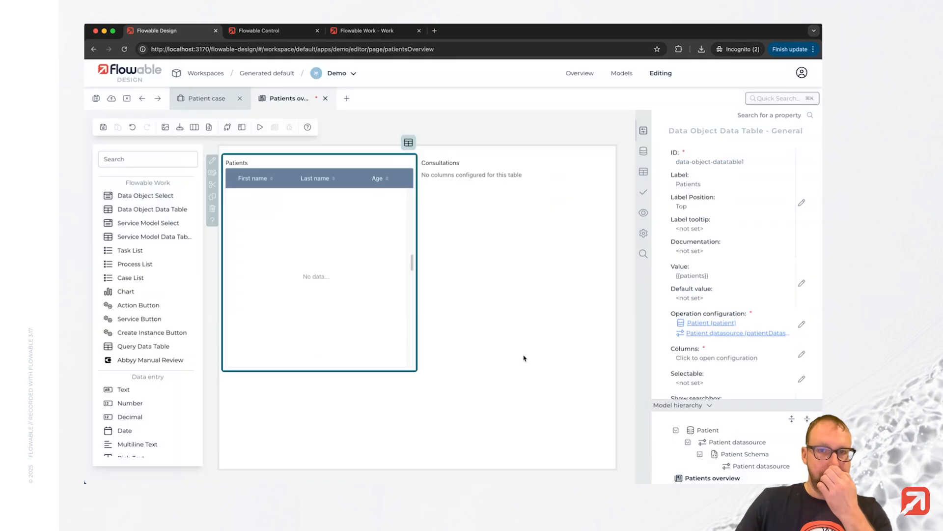
pyautogui.click(96, 99)
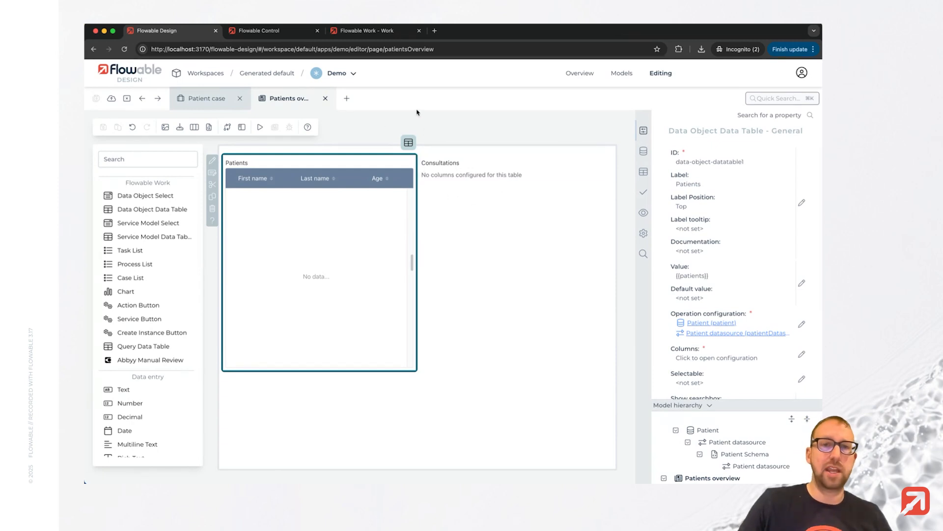
# Open the existing Patient data object model, filtering the model list by the Data object type.
pyautogui.click(347, 98)
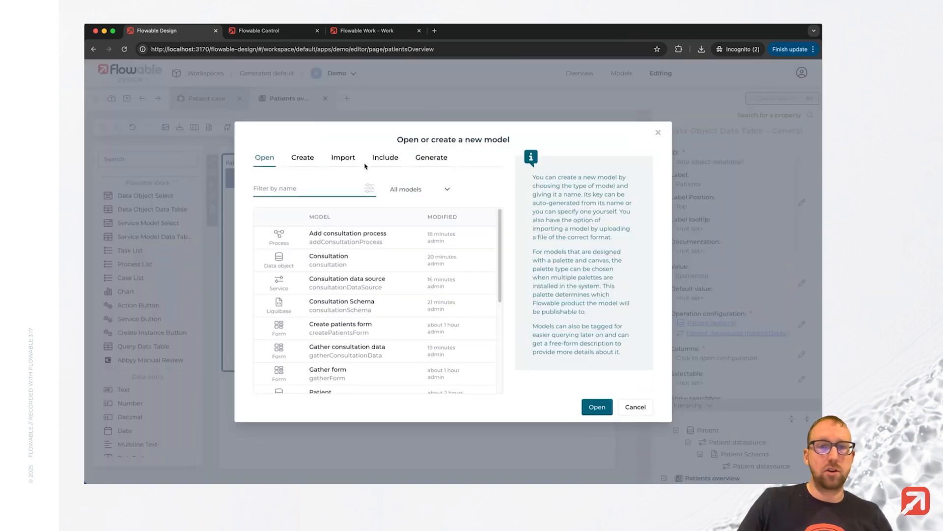
pyautogui.click(422, 195)
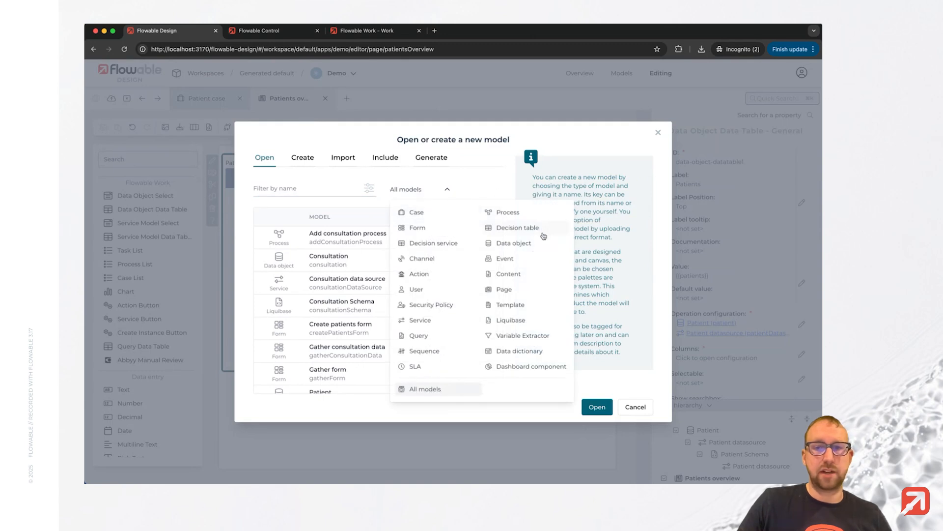
pyautogui.click(529, 245)
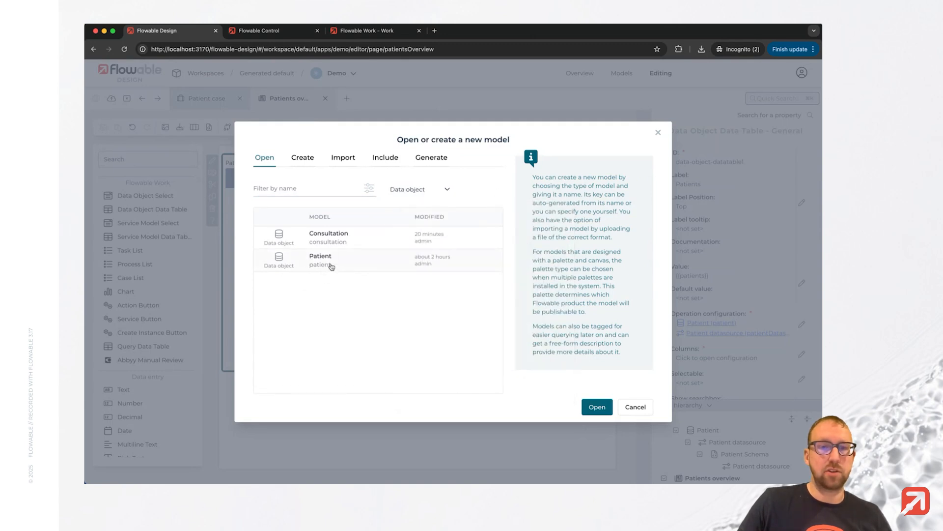
pyautogui.click(597, 407)
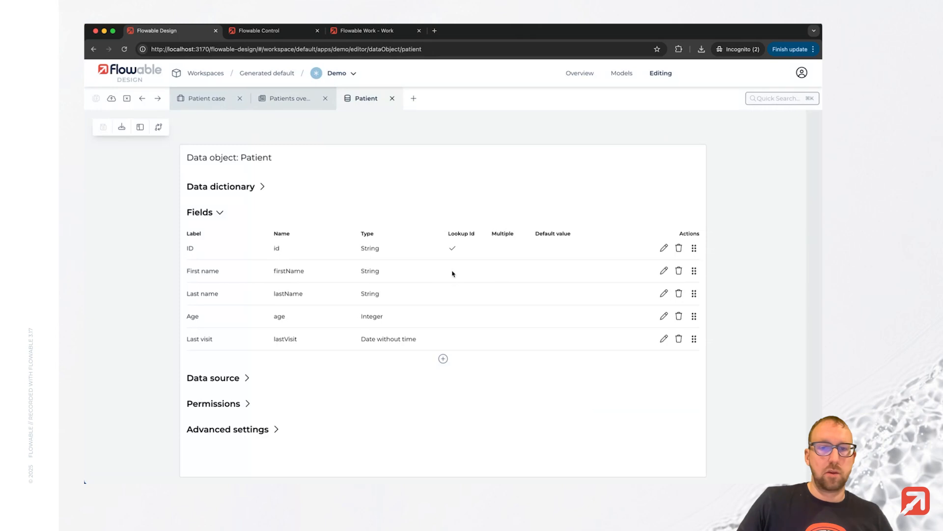
# Add a "Consultations" field of type Data Object referencing Consultation with Multiple cardinality to the Patient data object, and save it.
pyautogui.click(442, 359)
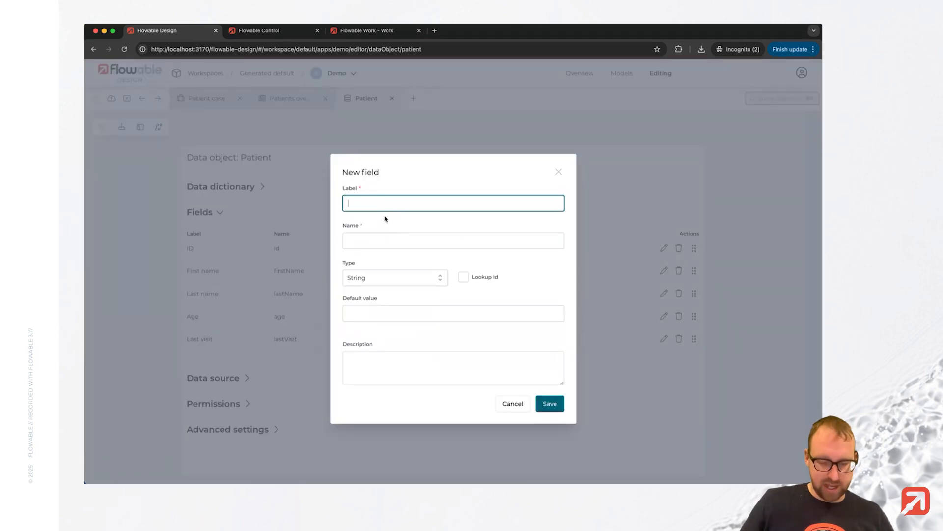
pyautogui.write('Consultations')
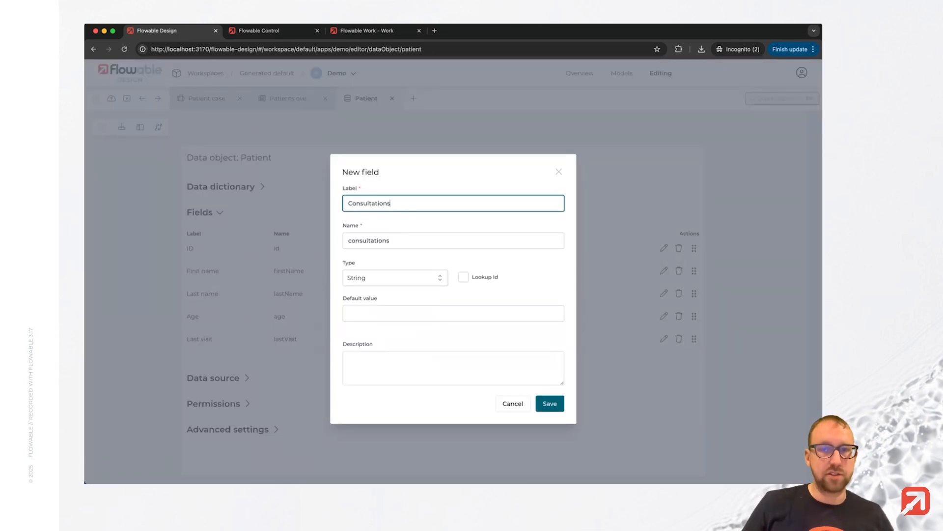
pyautogui.click(420, 281)
pyautogui.scroll(-1, 418, 383)
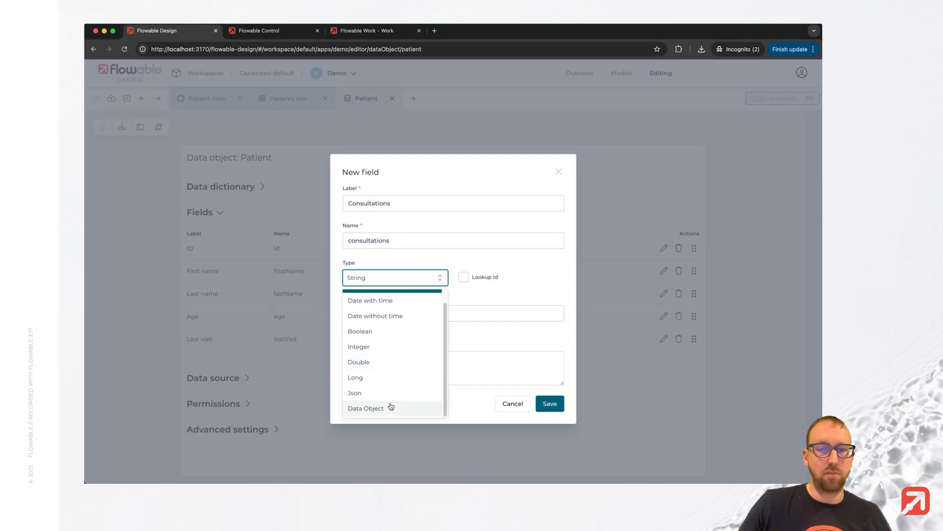
pyautogui.click(420, 406)
pyautogui.click(519, 297)
pyautogui.click(509, 316)
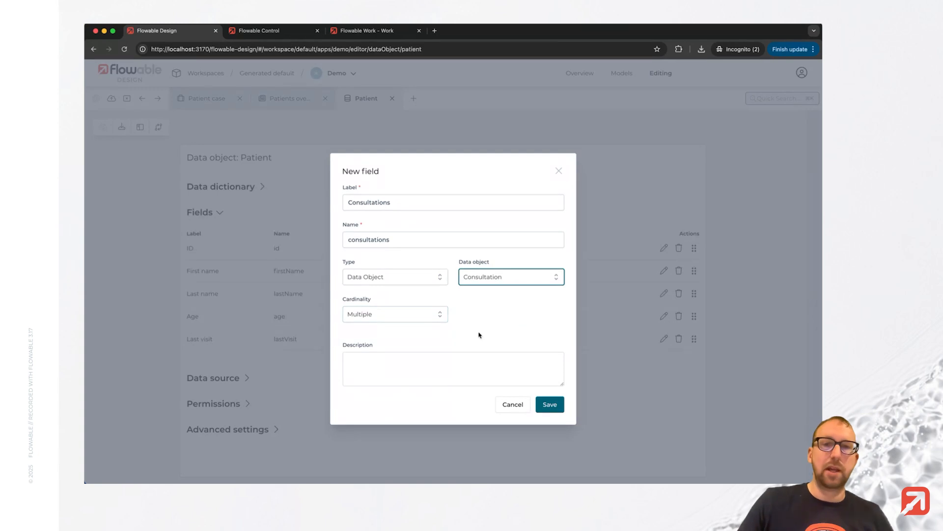
pyautogui.click(544, 406)
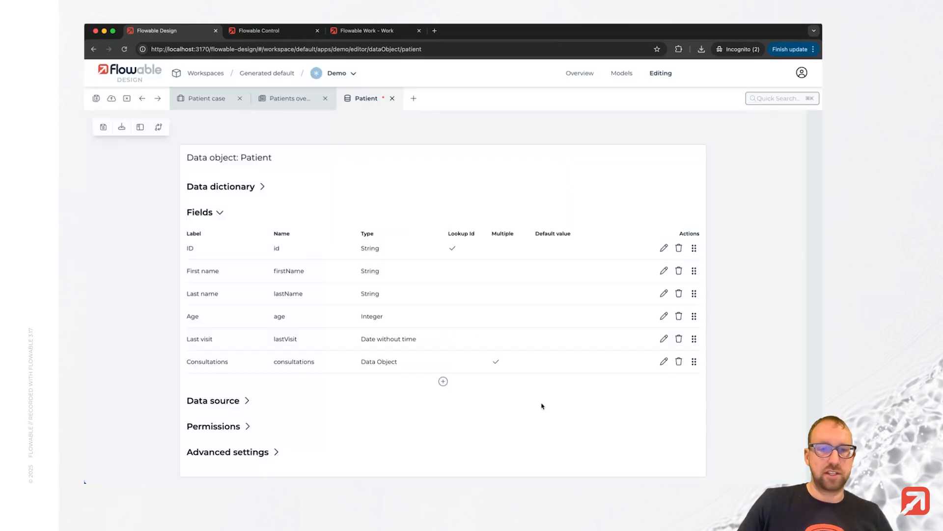
pyautogui.click(96, 99)
# Open the linked Patient datasource, examine its consultations join table mapping and operations, and return to the Patients overview page.
pyautogui.click(245, 400)
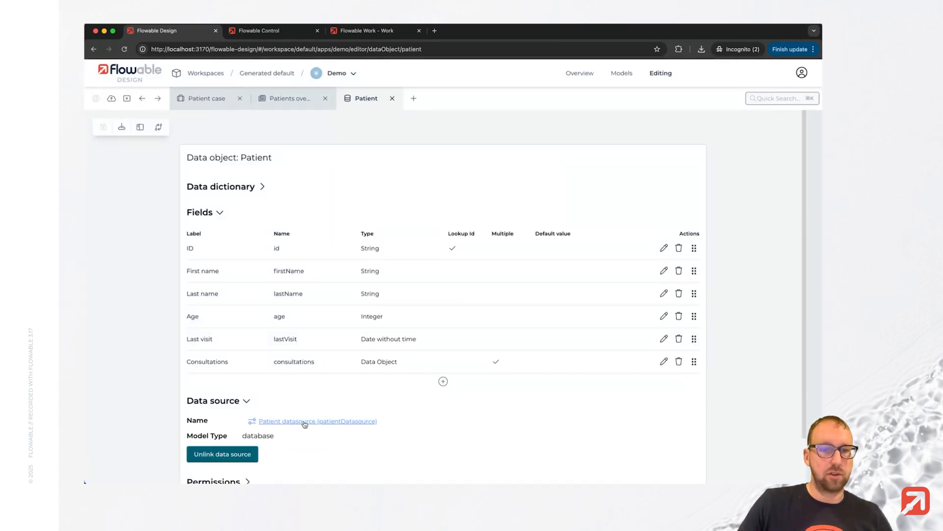
pyautogui.click(304, 422)
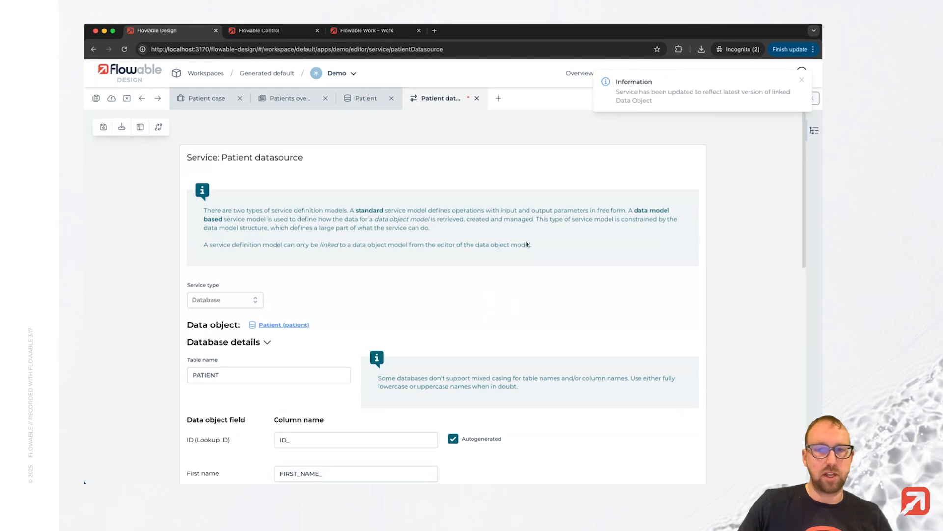
pyautogui.scroll(-3, 476, 279)
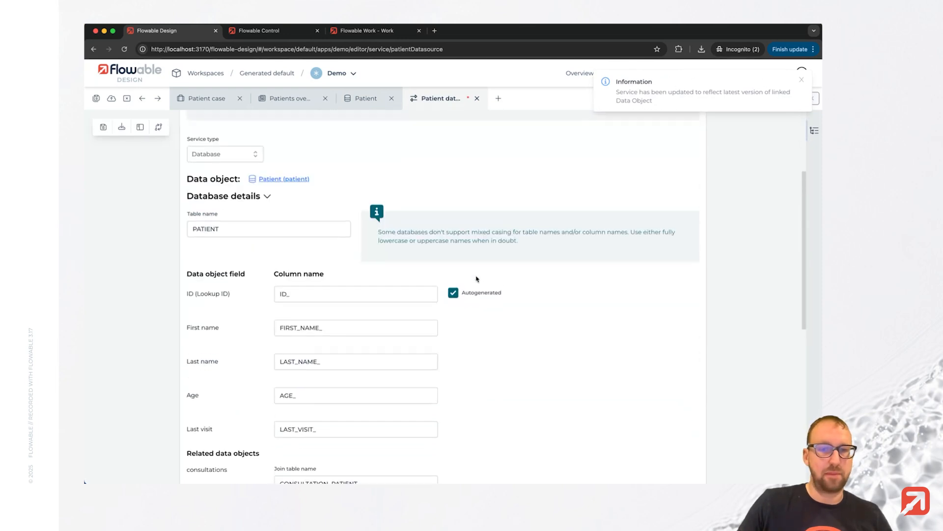
pyautogui.scroll(-4, 476, 279)
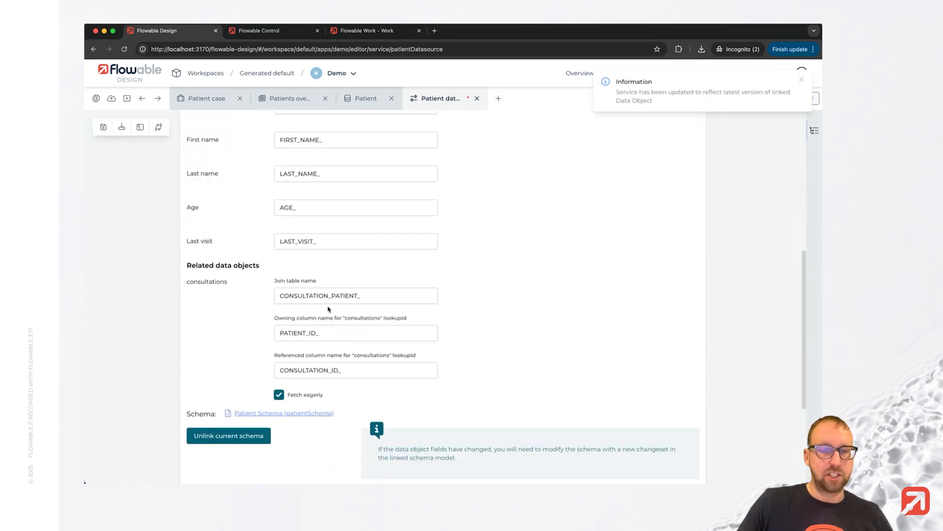
pyautogui.scroll(-1, 479, 366)
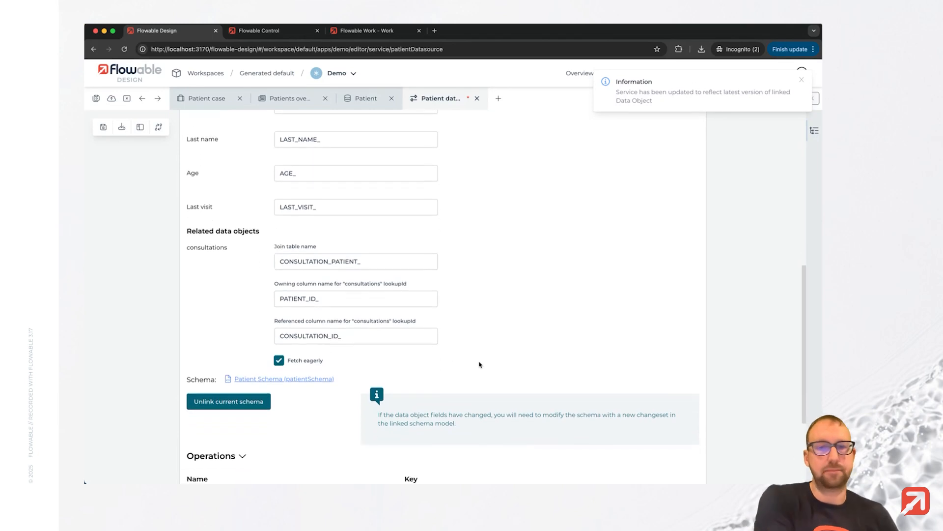
pyautogui.scroll(-3, 480, 365)
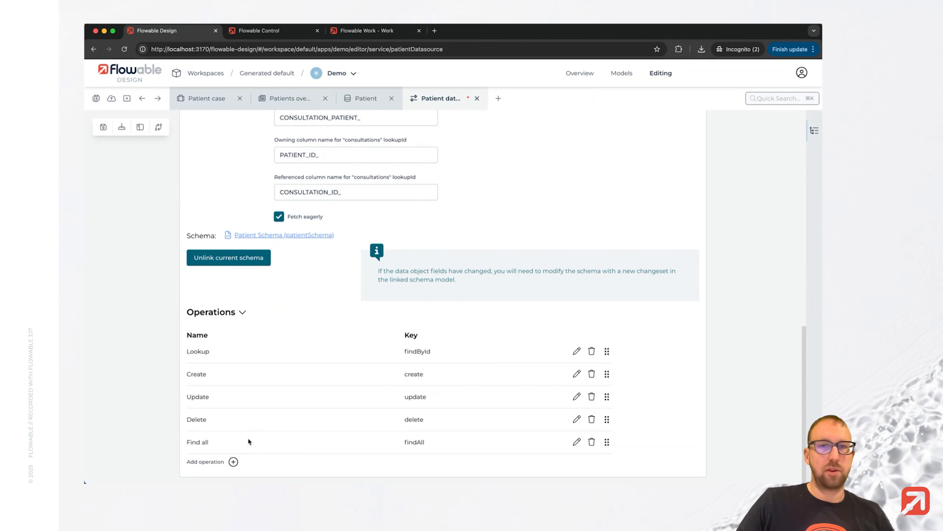
pyautogui.scroll(2, 344, 343)
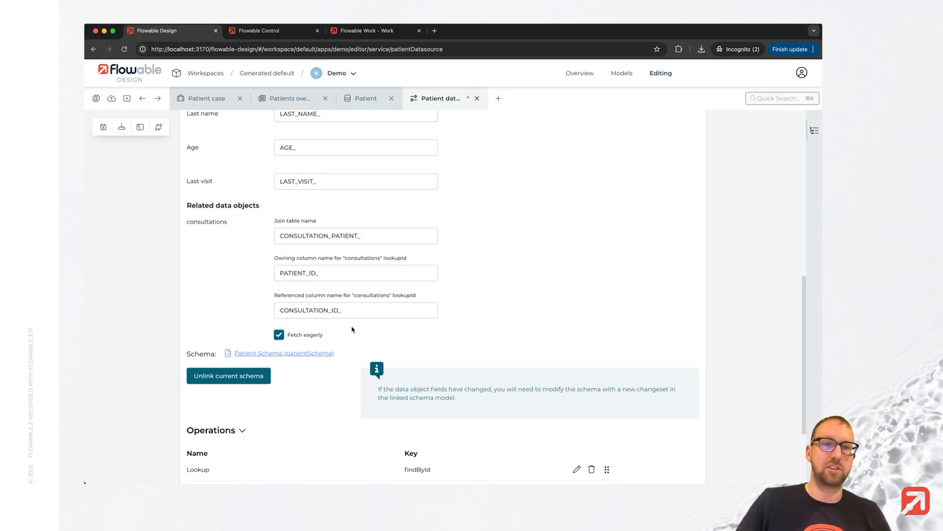
pyautogui.scroll(-2, 358, 354)
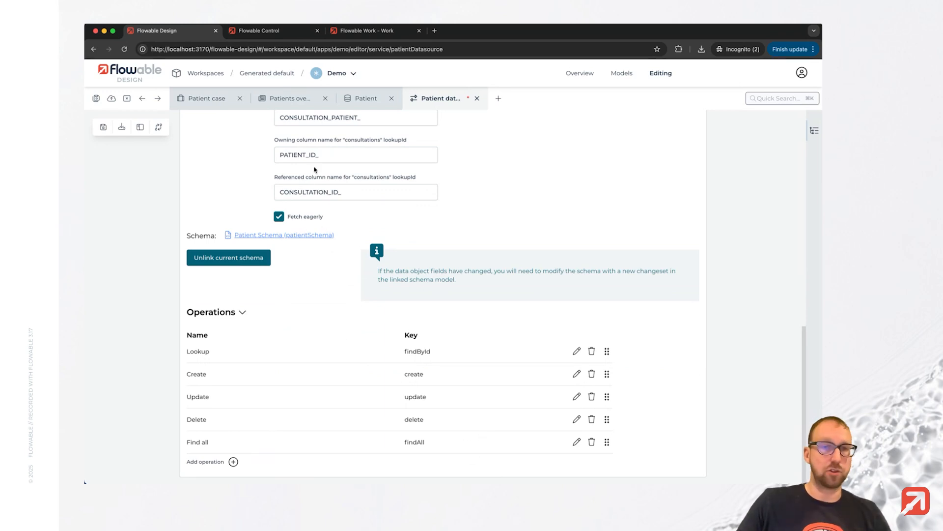
pyautogui.click(283, 104)
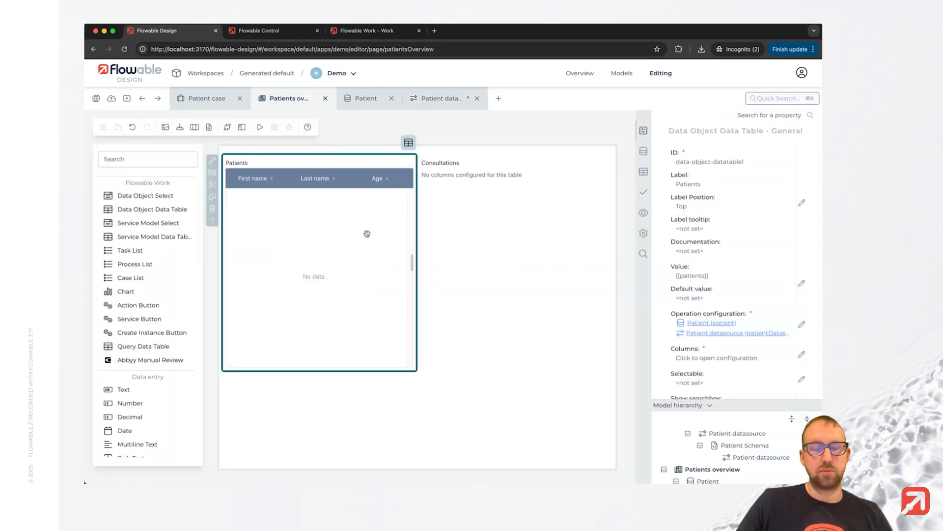
# Make the Patients table selectable with the Single option.
pyautogui.scroll(-2, 716, 288)
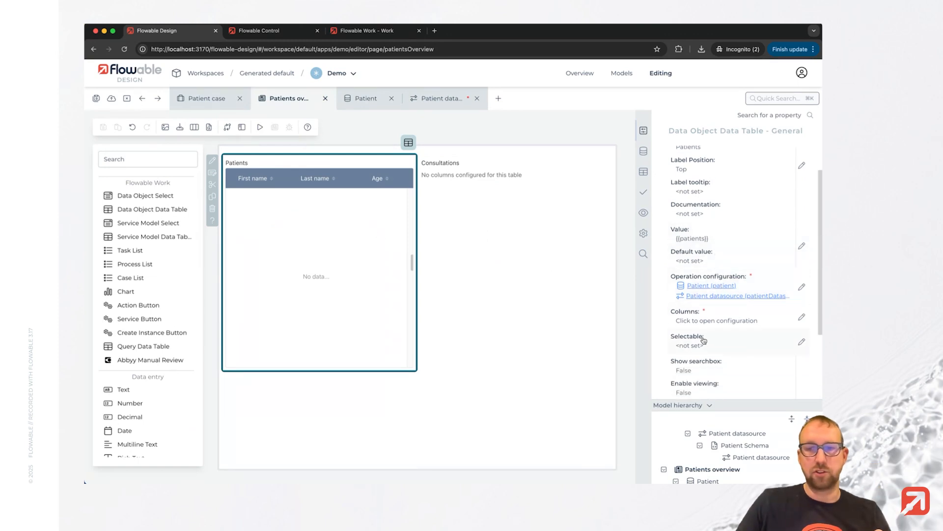
pyautogui.click(729, 348)
pyautogui.click(197, 195)
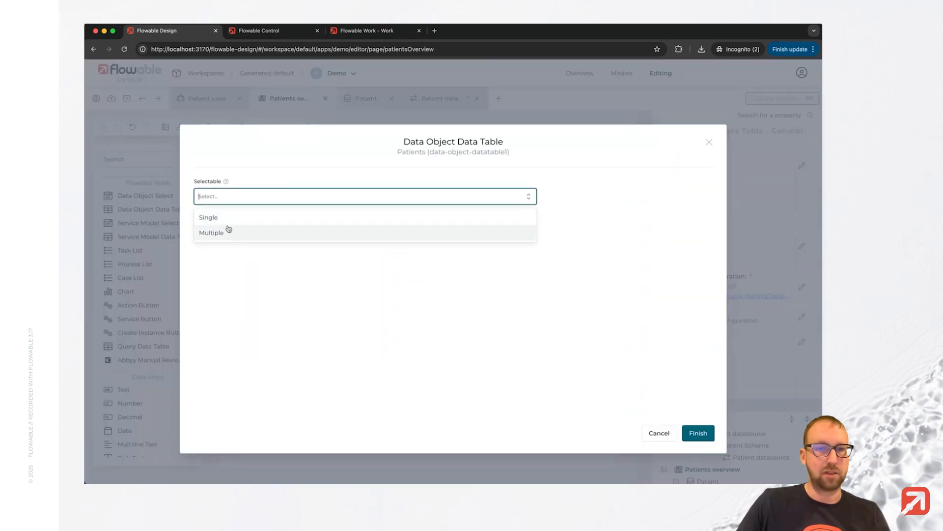
pyautogui.click(229, 224)
pyautogui.click(699, 433)
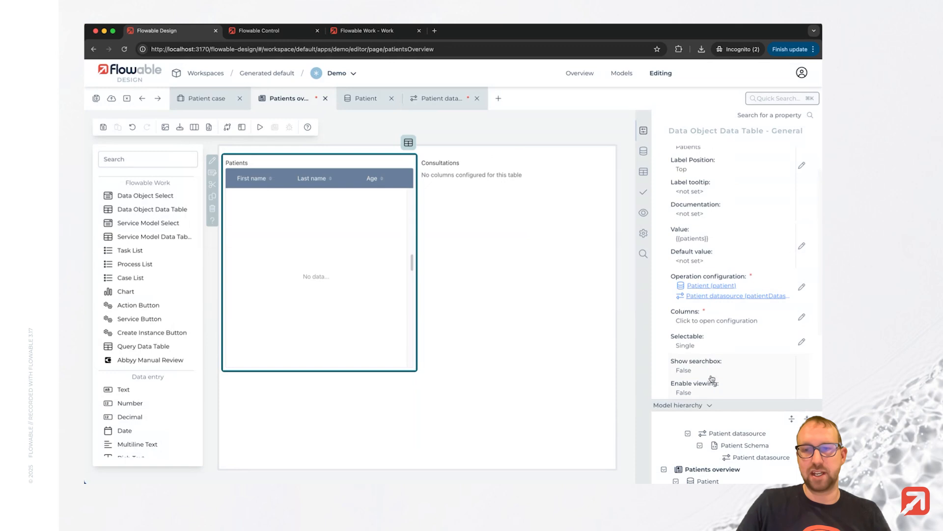
# Bind the Patients table's value to {{selectedPatient}}.
pyautogui.scroll(-2, 712, 363)
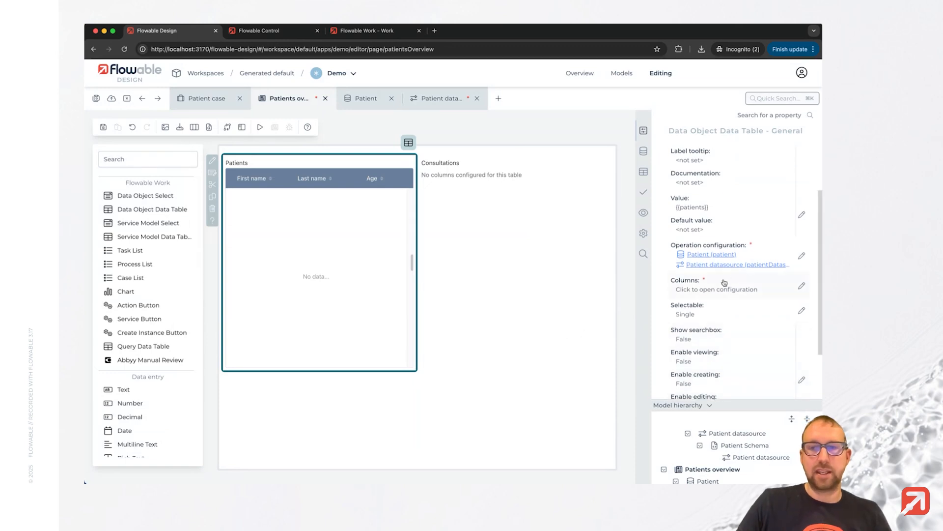
pyautogui.click(707, 207)
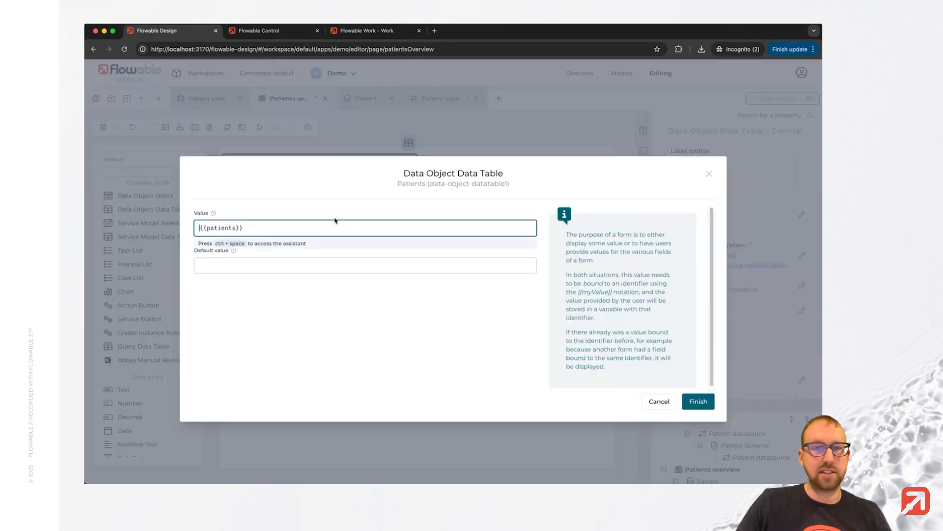
pyautogui.doubleClick(221, 228)
pyautogui.write('select')
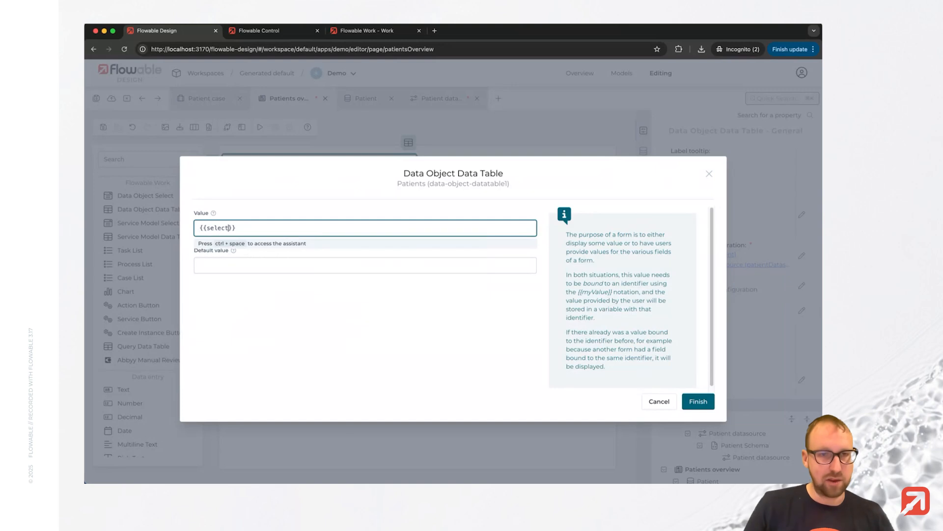
pyautogui.write('edPatient')
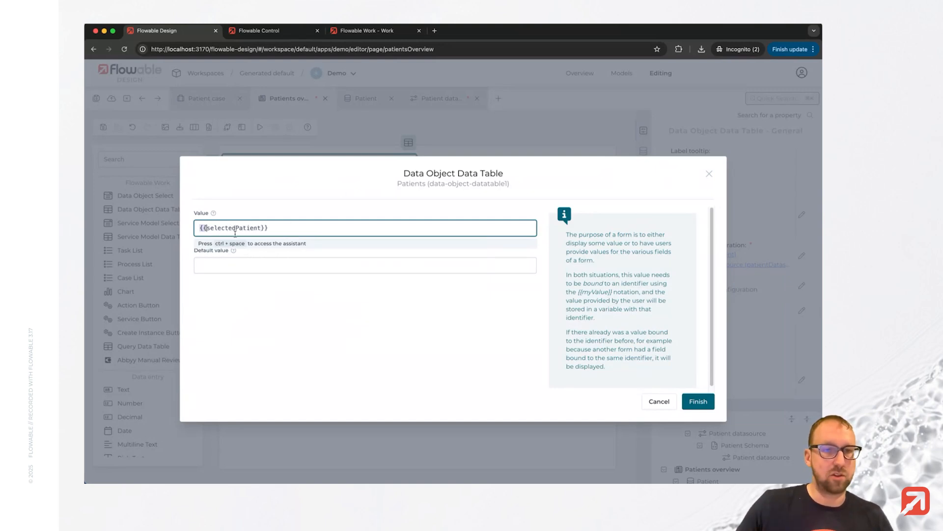
pyautogui.doubleClick(236, 229)
pyautogui.click(698, 401)
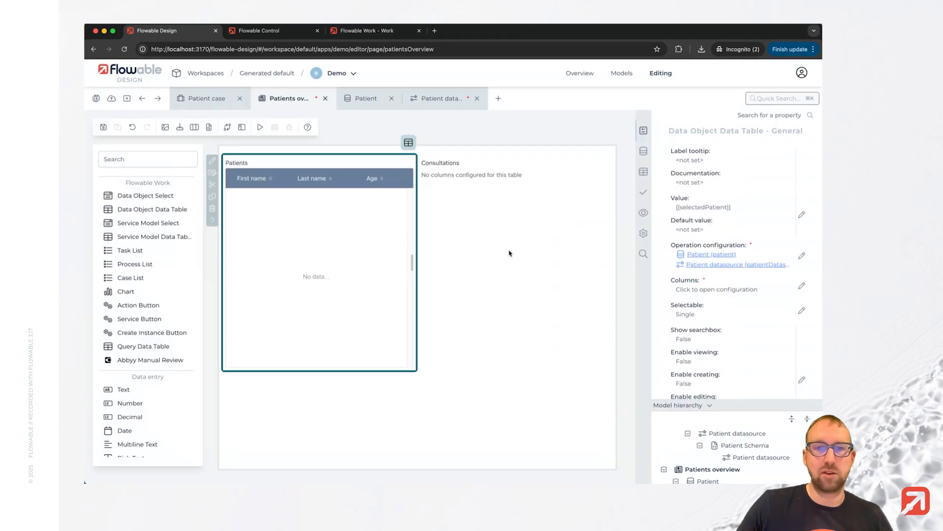
# Link the Consultations table's operation configuration to the existing Consultation data object.
pyautogui.click(469, 177)
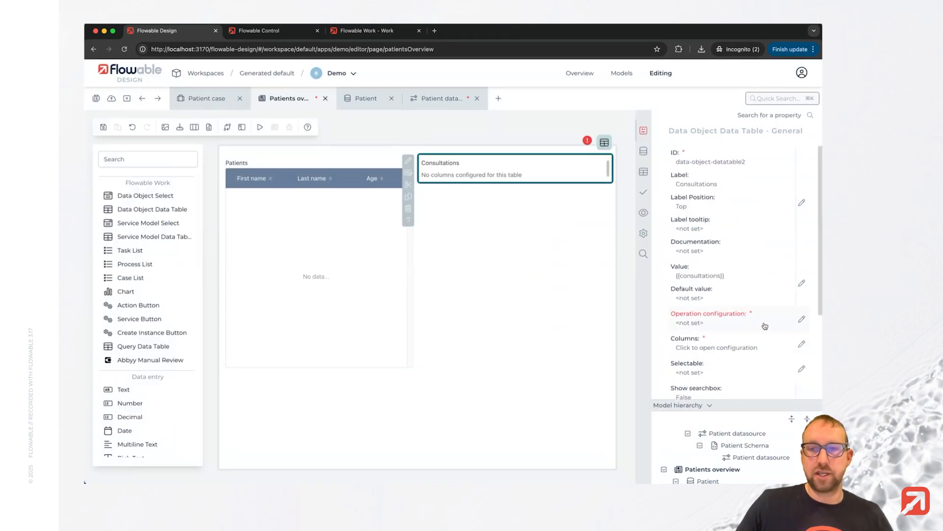
pyautogui.click(802, 320)
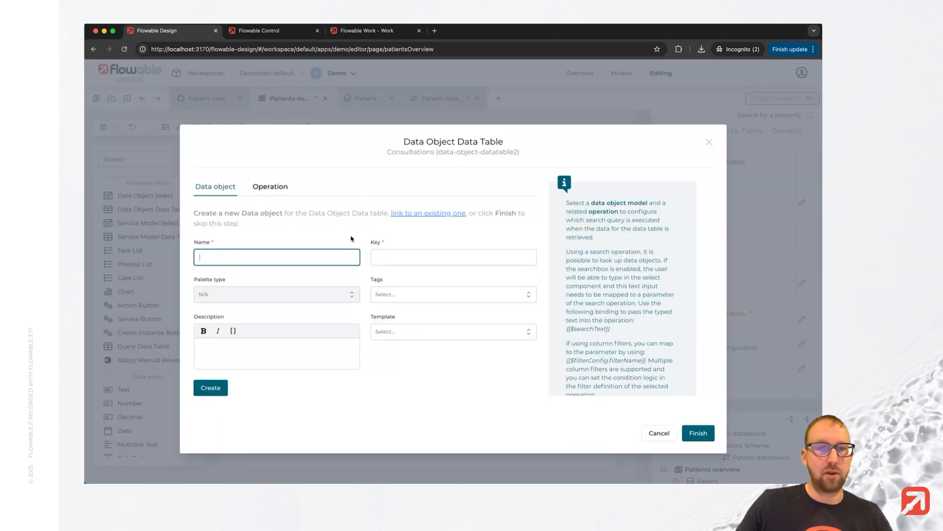
pyautogui.click(429, 213)
pyautogui.click(287, 296)
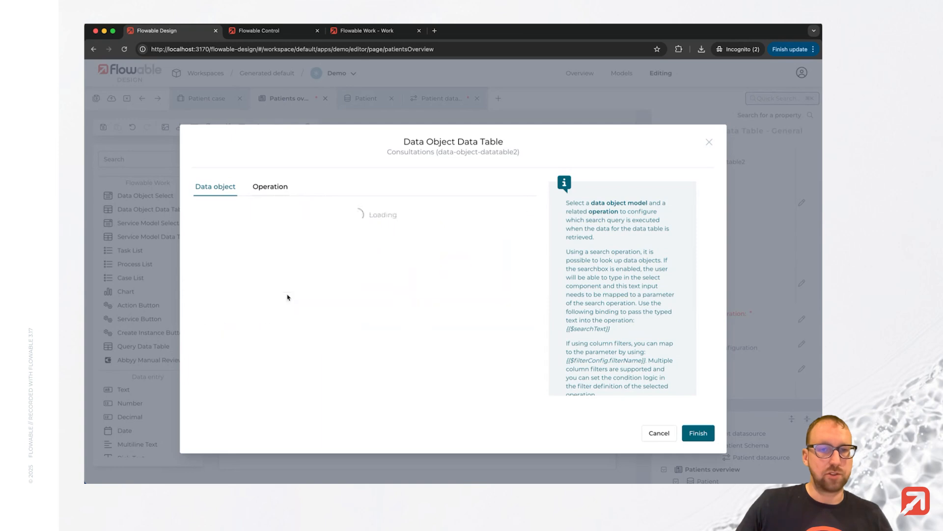
# Set the Consultations table's operation source type to Expression with {{selectedPatient.consultations}} and finish the configuration.
pyautogui.click(270, 187)
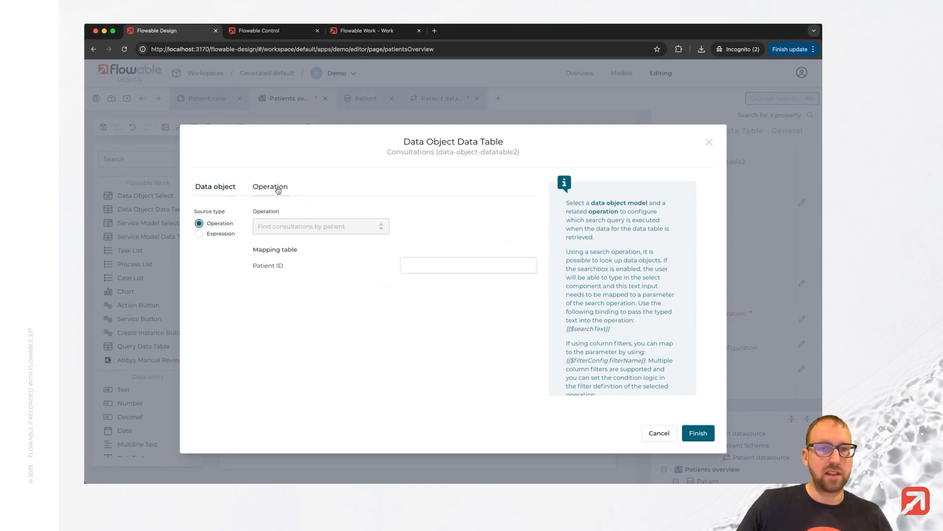
pyautogui.click(199, 234)
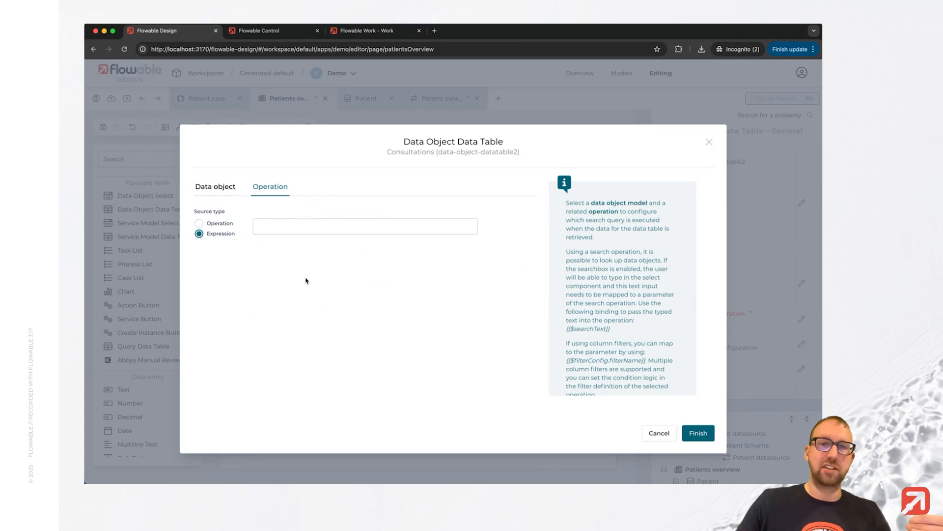
pyautogui.click(288, 221)
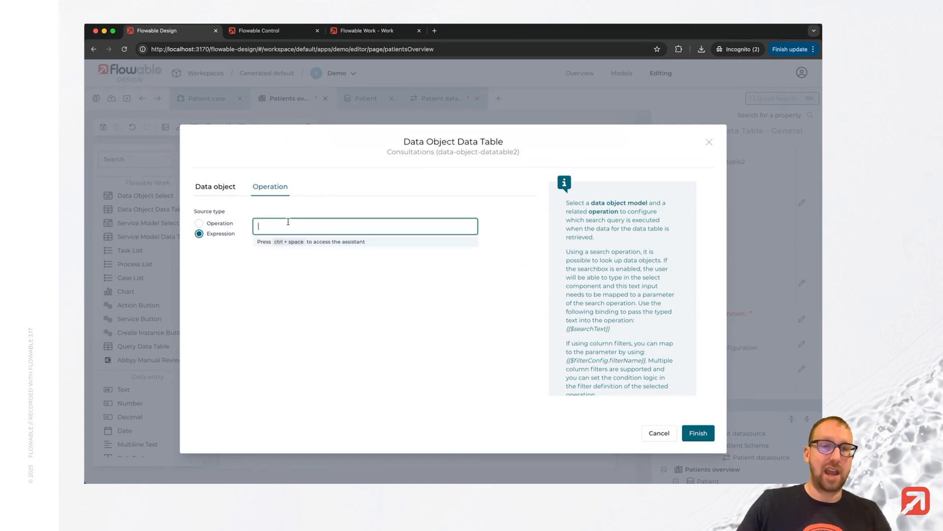
pyautogui.write('{{selectedPatient')
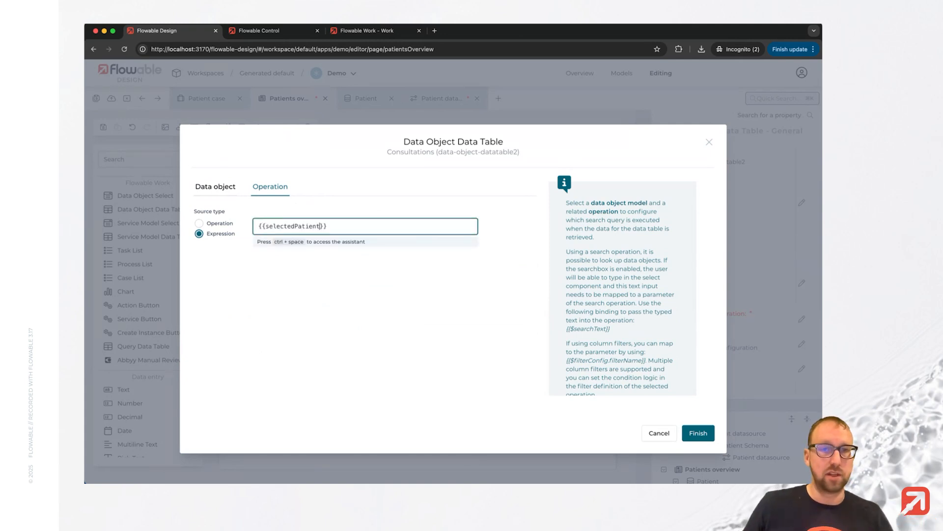
pyautogui.write('.cons')
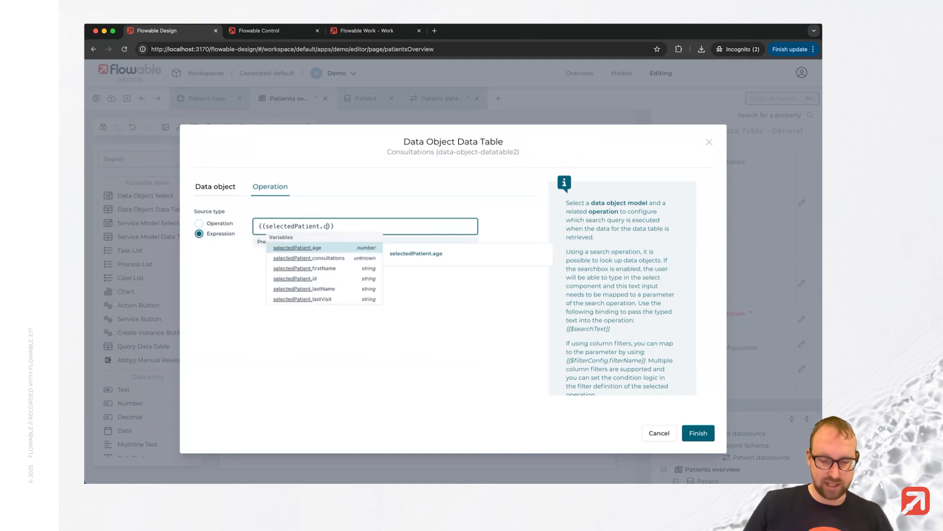
pyautogui.write('u')
pyautogui.press('Return')
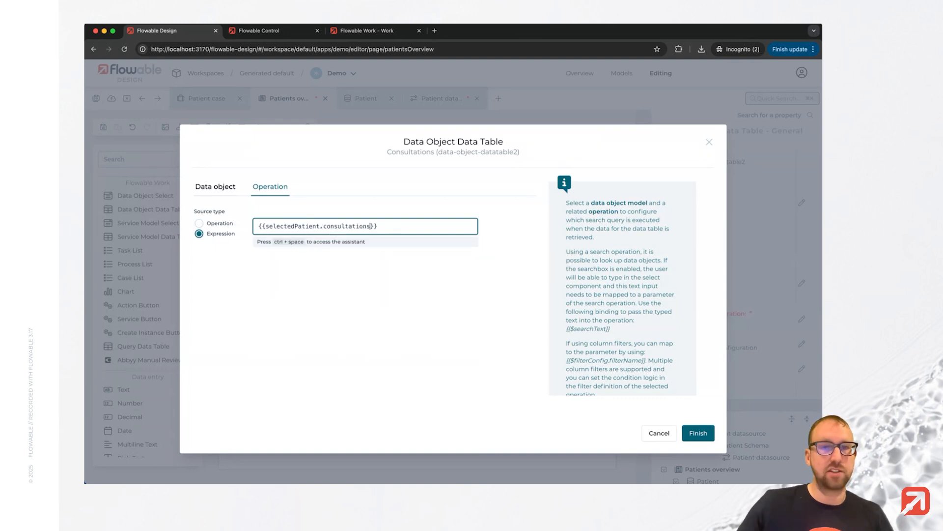
pyautogui.click(698, 433)
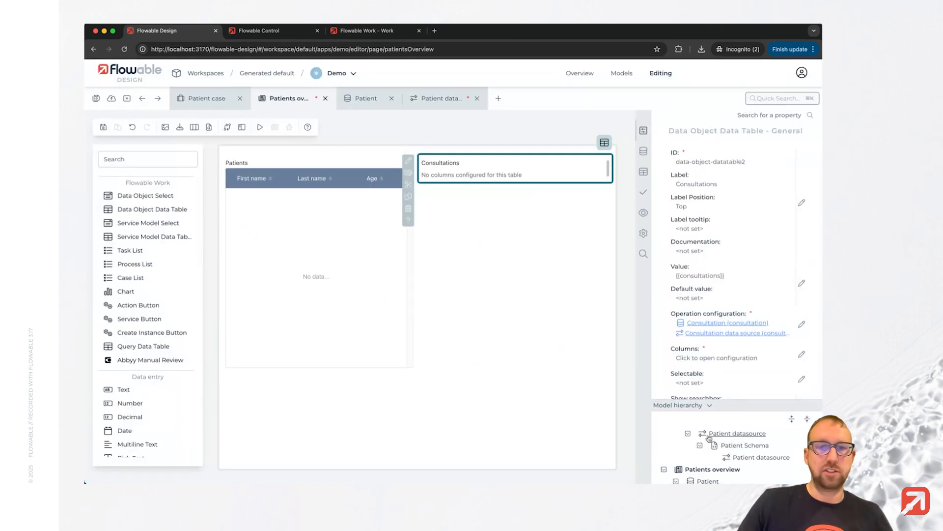
# Add Timestamp and Summary columns to the Consultations table, then save all models and publish the app.
pyautogui.click(719, 358)
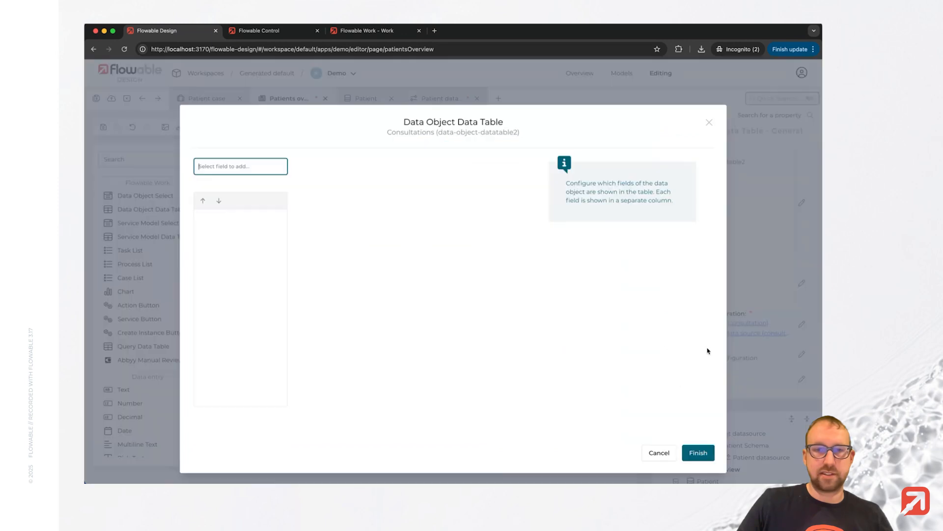
pyautogui.click(224, 167)
pyautogui.click(243, 202)
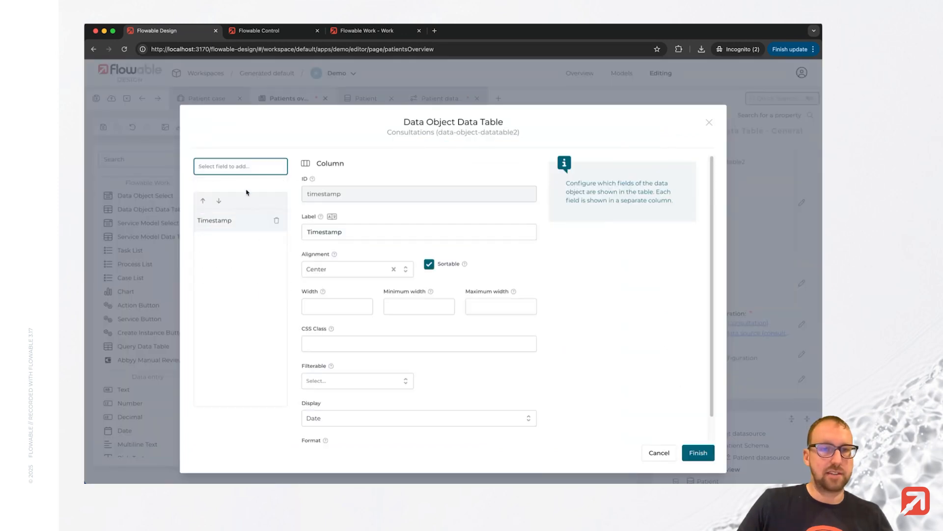
pyautogui.click(233, 203)
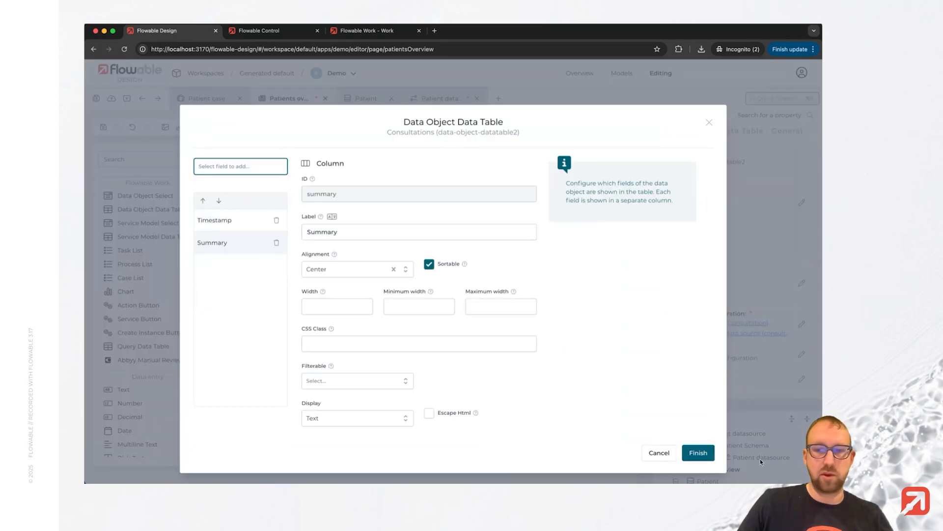
pyautogui.click(698, 452)
pyautogui.click(94, 100)
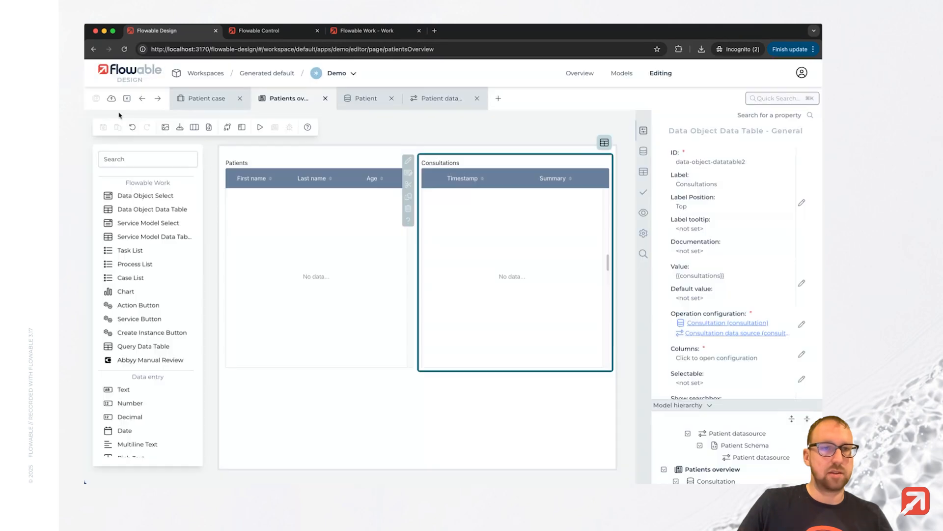
pyautogui.click(649, 363)
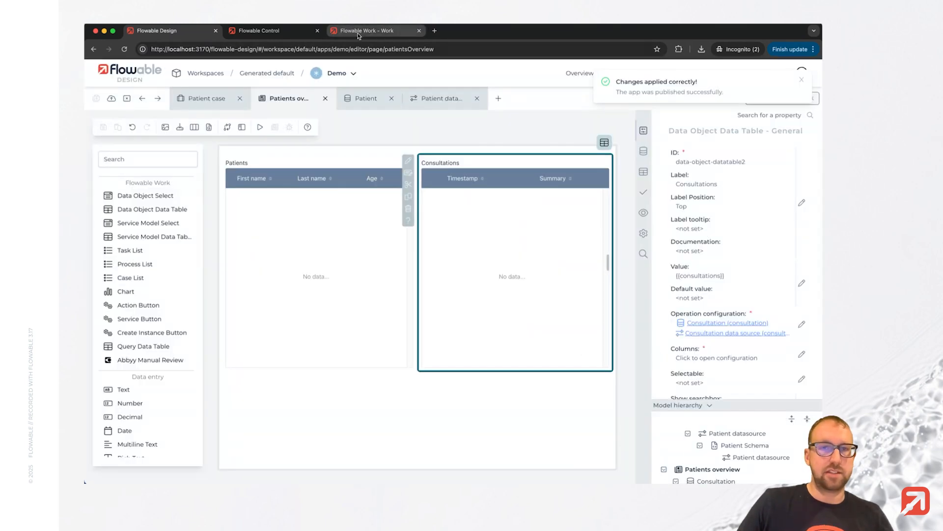
# Switch to Flowable Work, reload it, and select the last patient on the Demo app's Patients overview page to examine the consultations.
pyautogui.click(358, 32)
pyautogui.click(125, 49)
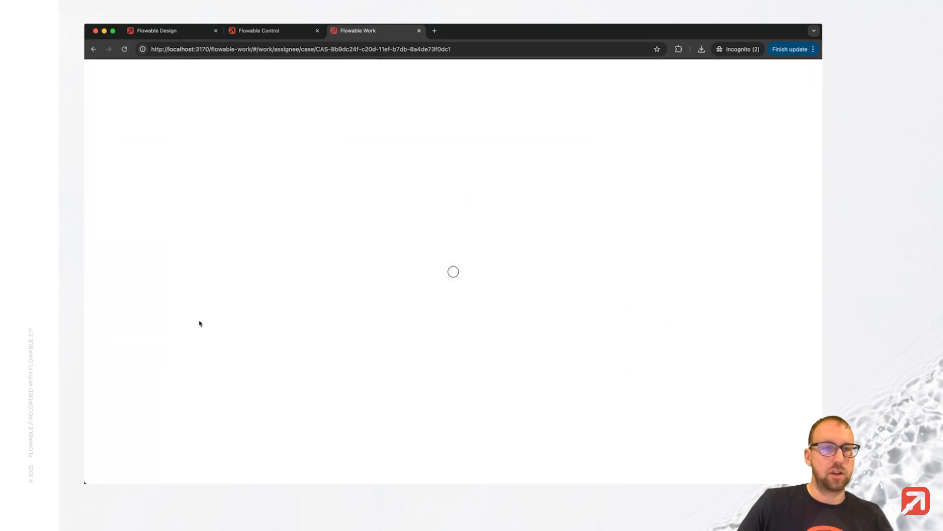
pyautogui.click(105, 339)
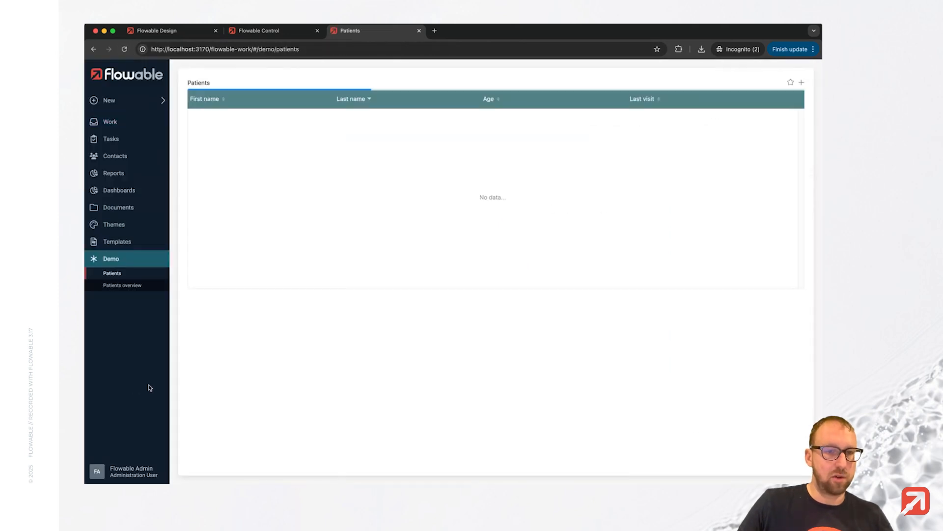
pyautogui.click(123, 285)
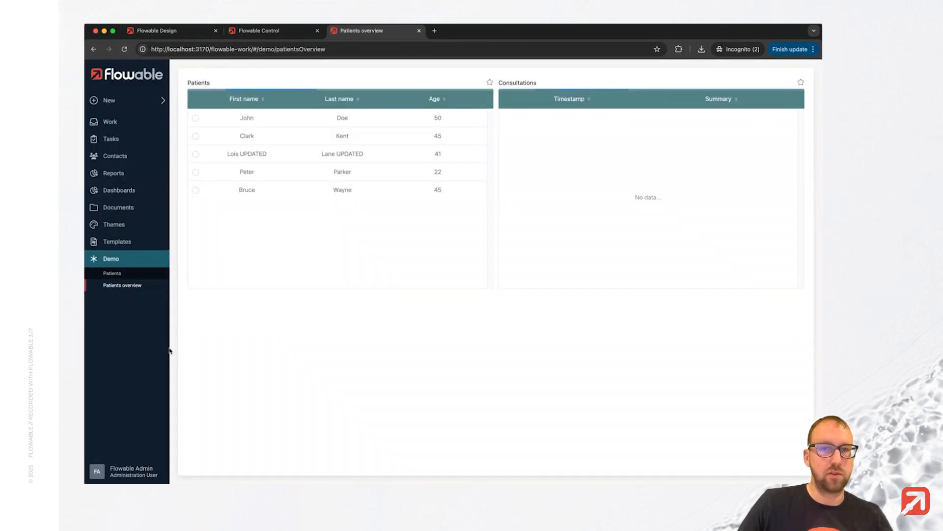
pyautogui.click(198, 191)
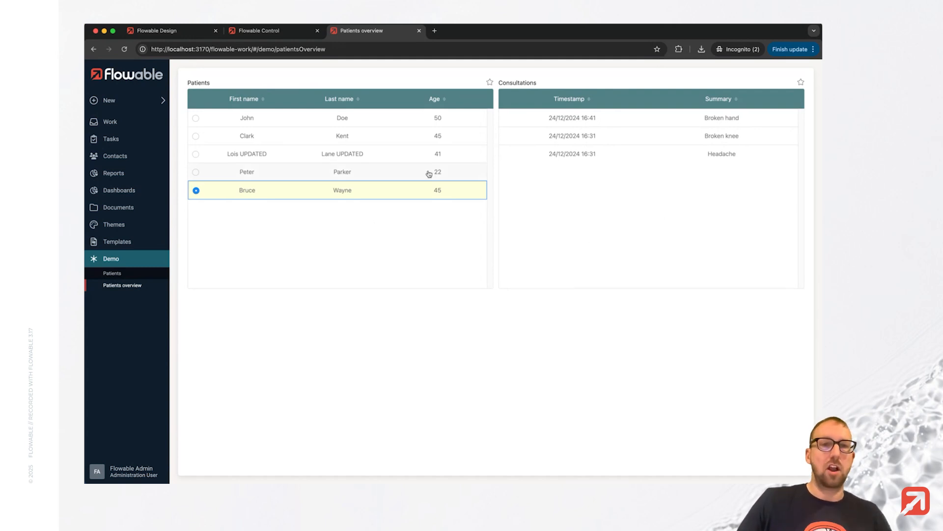
# Return to Flowable Design, add a Text field labelled "Filter" with value {{filter}} above the two tables, and save.
pyautogui.click(158, 33)
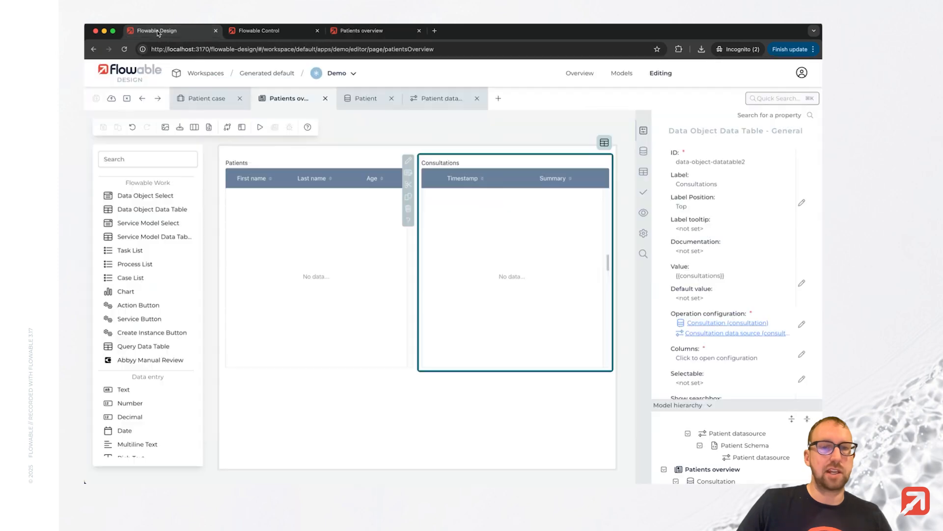
pyautogui.click(158, 158)
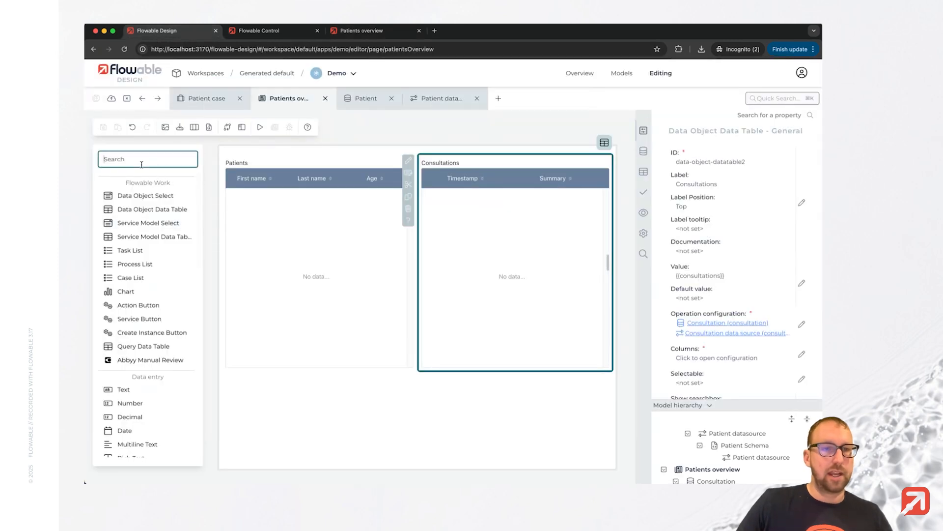
pyautogui.scroll(-1, 162, 354)
pyautogui.moveTo(147, 379); pyautogui.dragTo(261, 151)
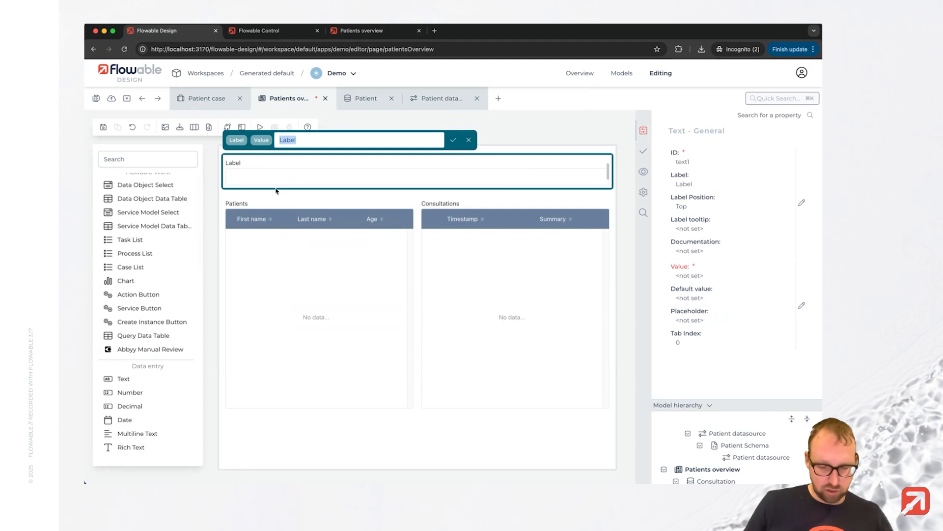
pyautogui.write('Filter')
pyautogui.press('Return')
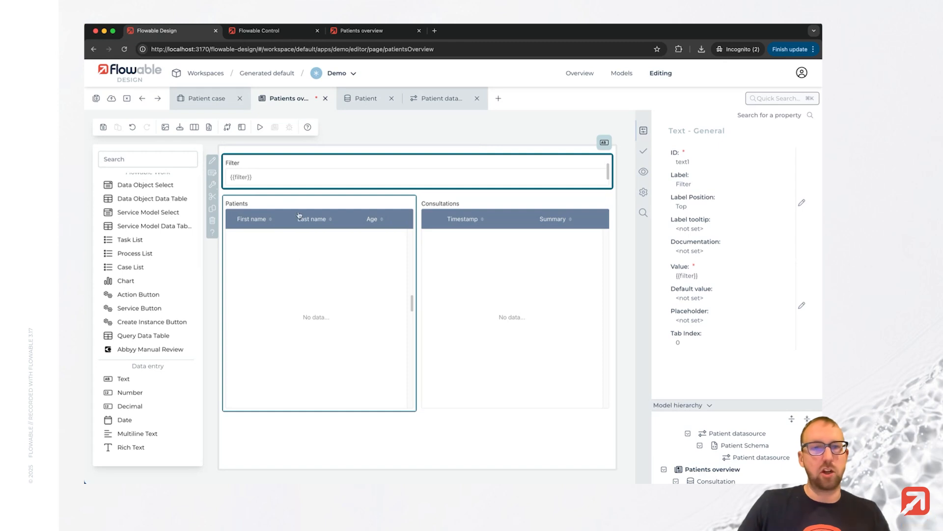
pyautogui.click(96, 98)
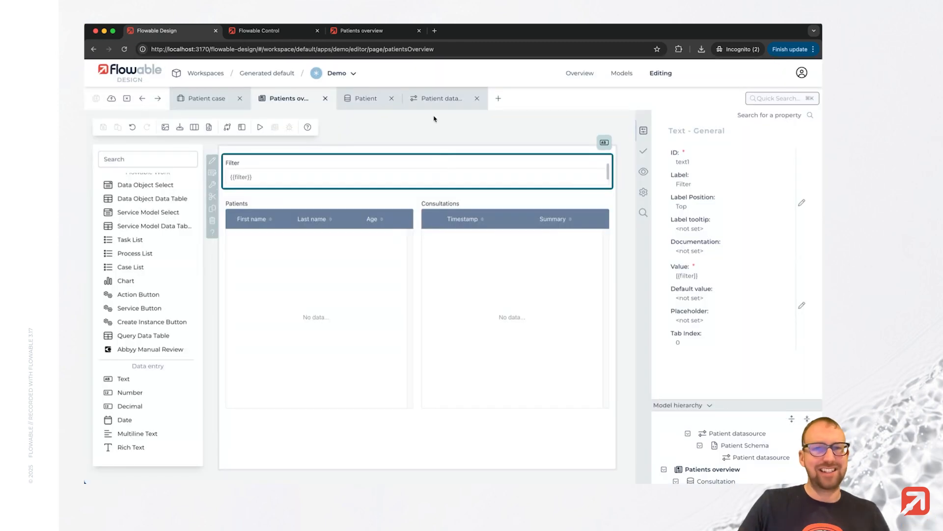
# Add a Search operation named "Find by last name" to the Patient datasource service.
pyautogui.click(439, 99)
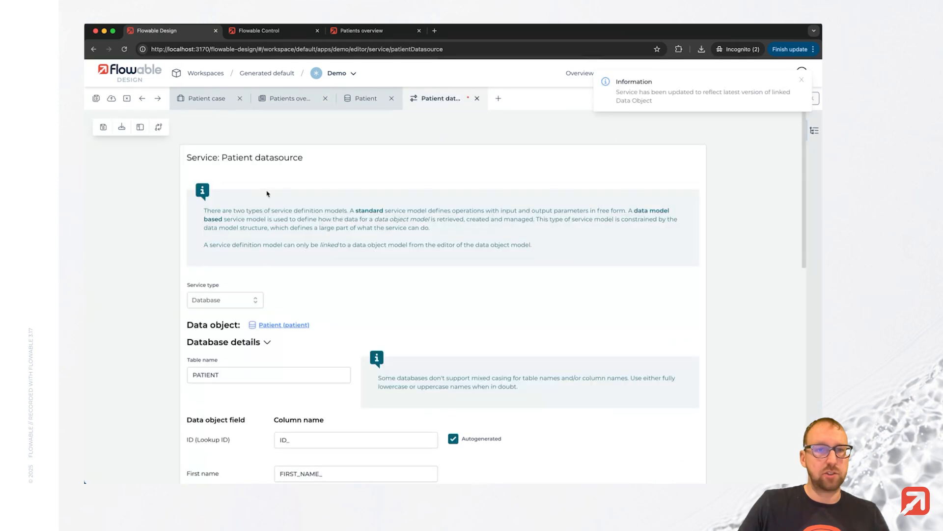
pyautogui.scroll(-20, 385, 290)
pyautogui.click(234, 463)
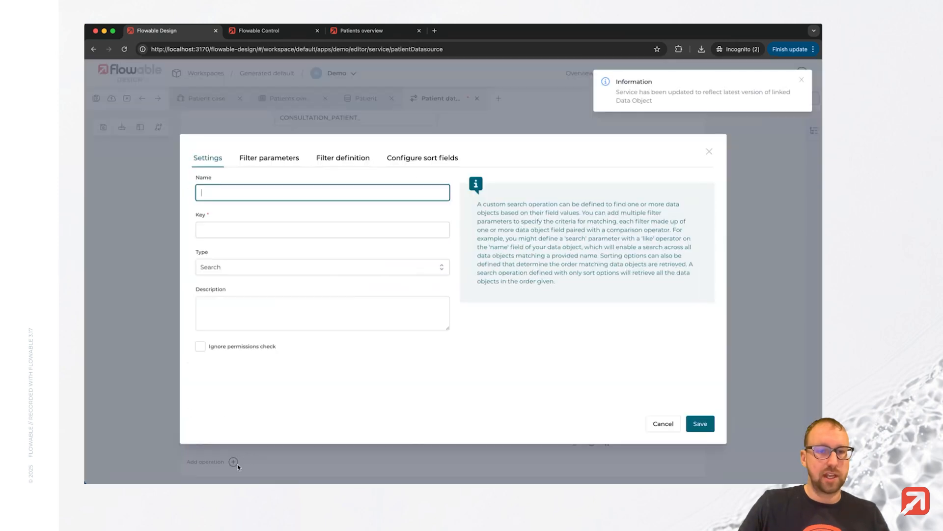
pyautogui.write('Find by ')
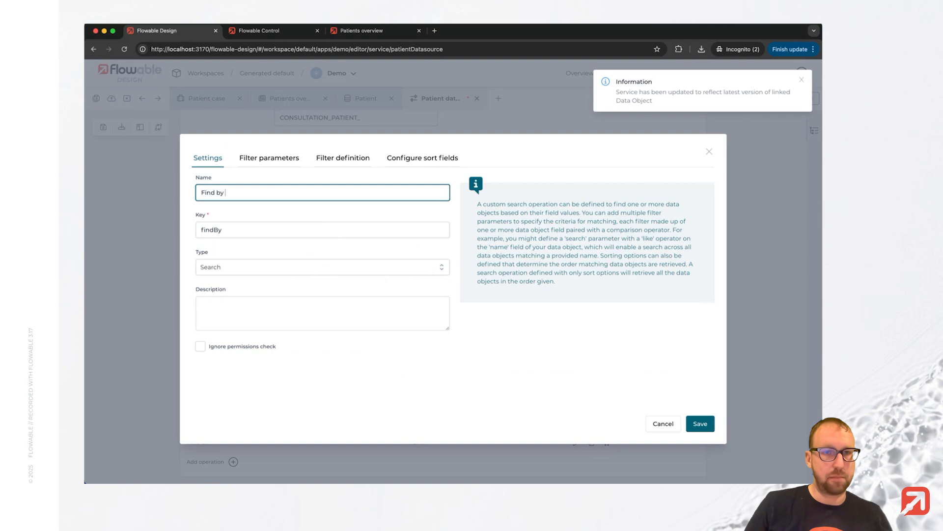
pyautogui.write('last name')
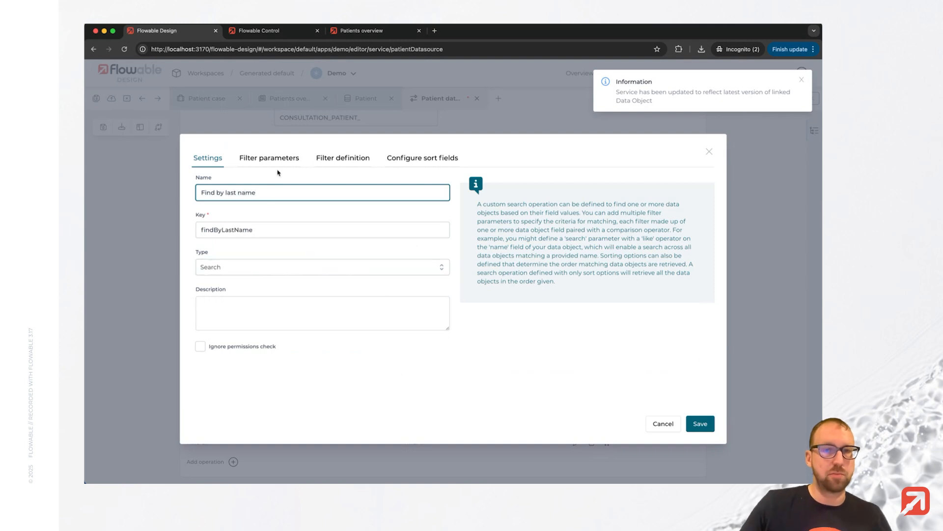
# Add a String filter parameter labelled "Input" to the search operation.
pyautogui.click(271, 158)
pyautogui.click(257, 177)
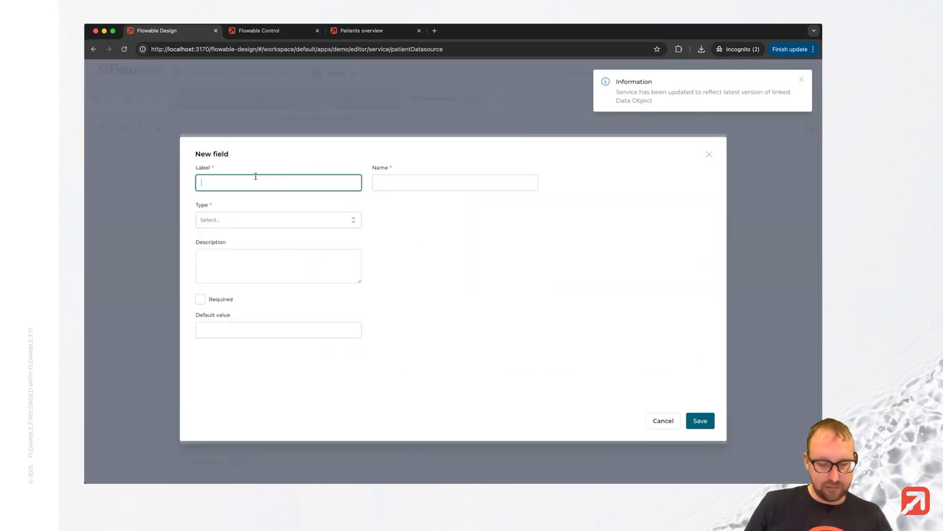
pyautogui.click(261, 219)
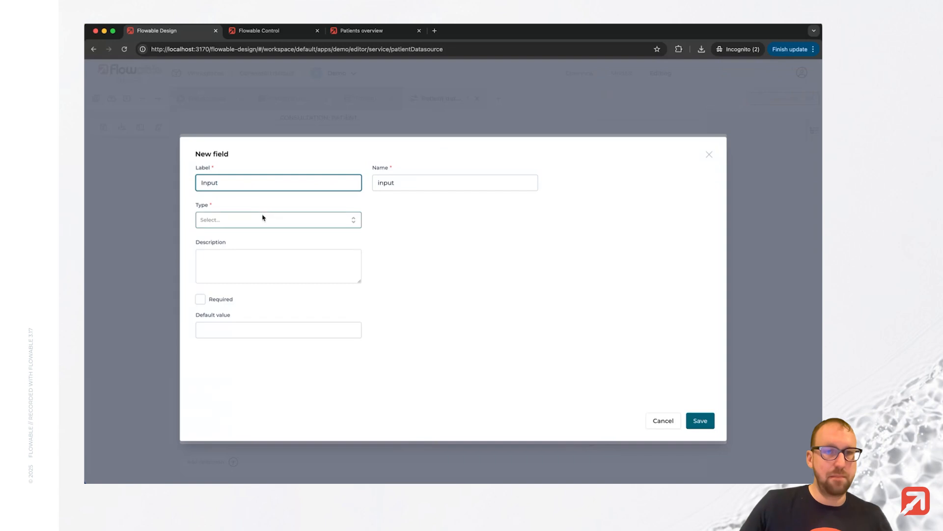
pyautogui.click(244, 242)
pyautogui.click(707, 422)
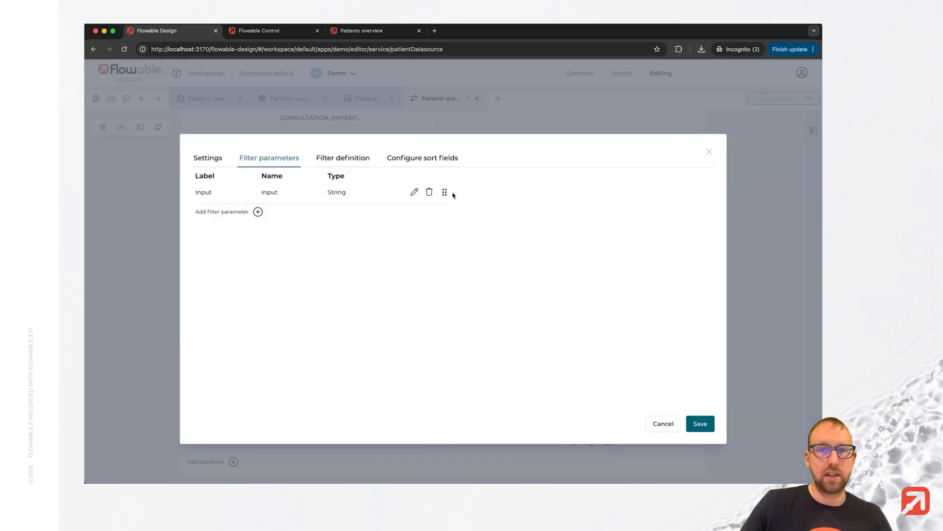
# Try to define a single filter comparing Last name with the input parameter using Like Ignore Case.
pyautogui.click(342, 158)
pyautogui.click(293, 206)
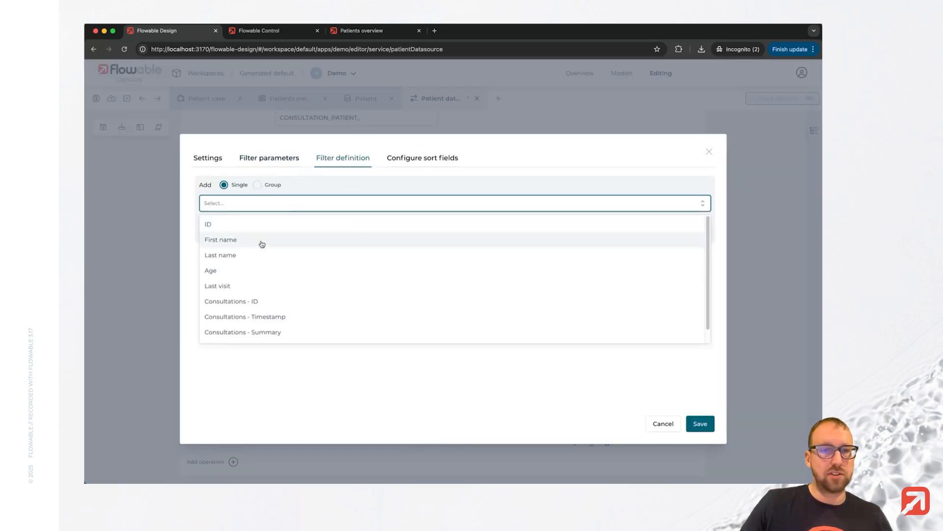
pyautogui.click(261, 256)
pyautogui.click(309, 233)
pyautogui.scroll(-1, 283, 320)
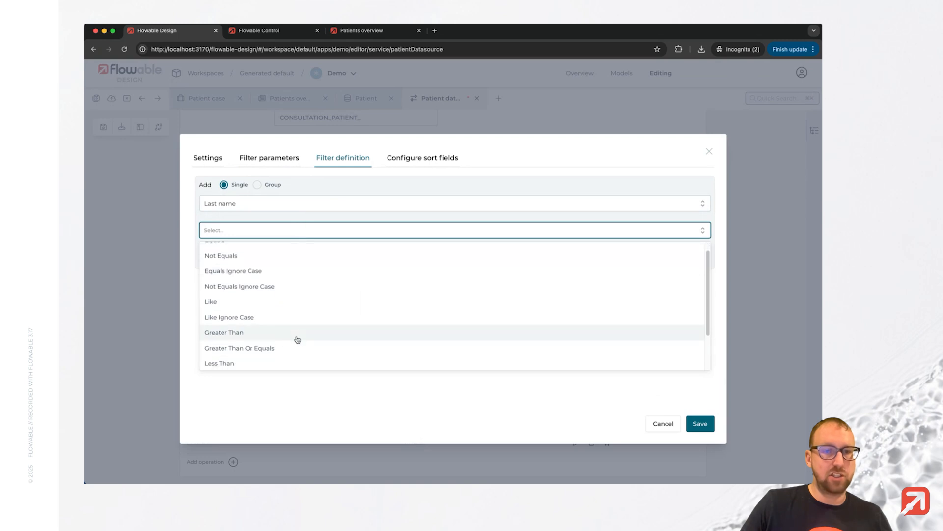
pyautogui.scroll(-2, 297, 327)
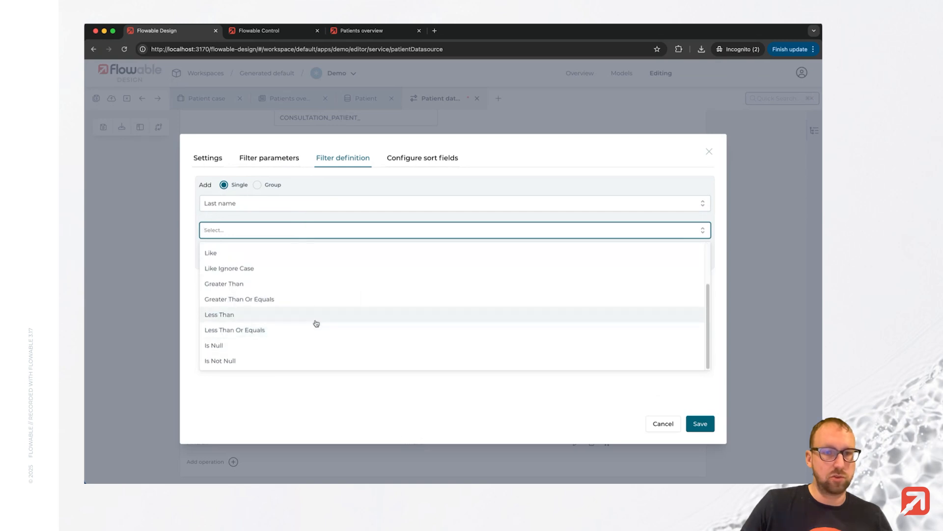
pyautogui.scroll(1, 285, 294)
pyautogui.click(264, 274)
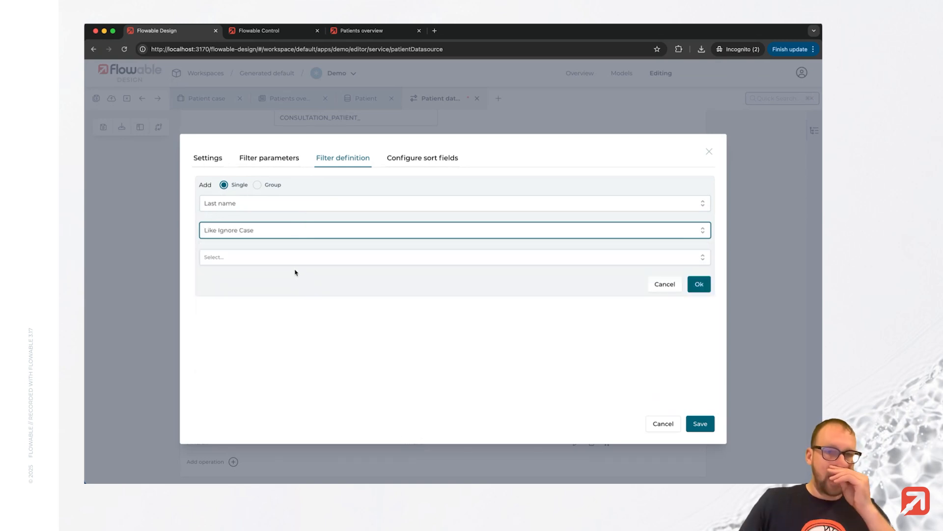
pyautogui.click(288, 258)
pyautogui.click(265, 276)
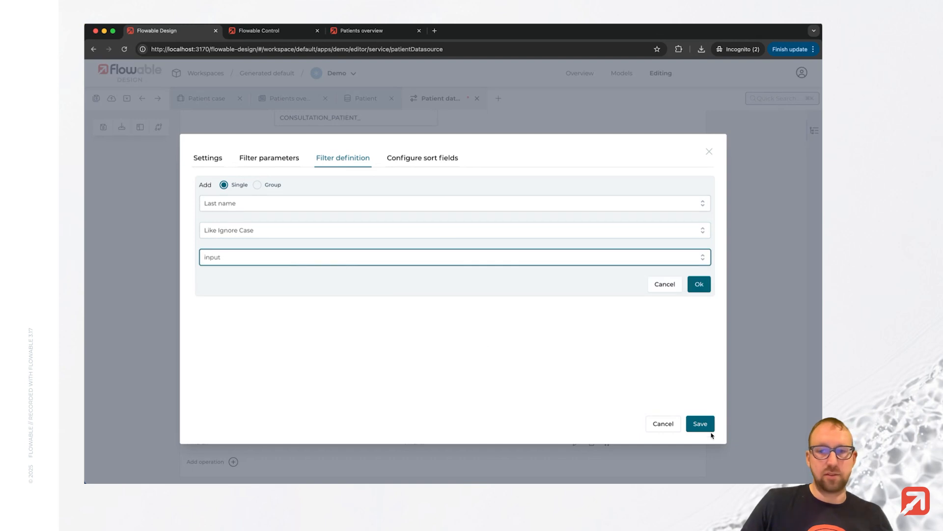
# Sort the search operation by Last name in ascending order, then save the operation and all models.
pyautogui.click(430, 159)
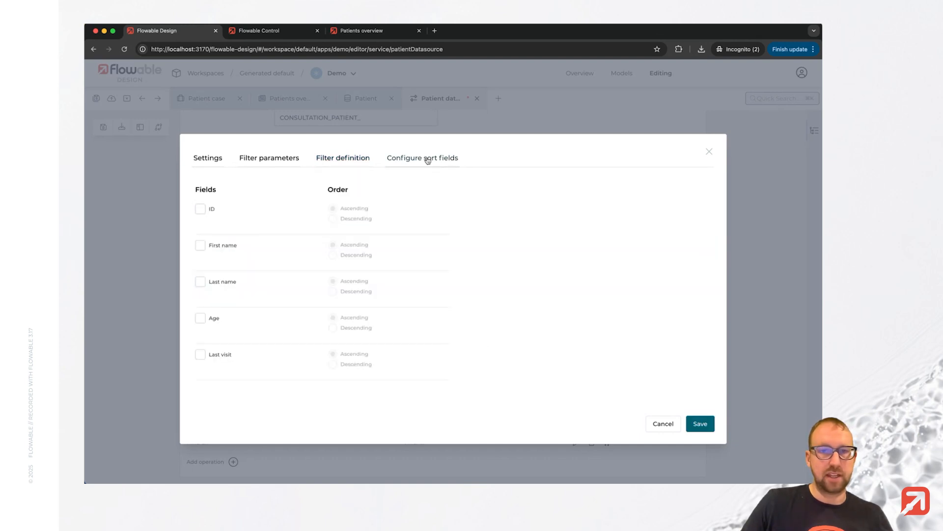
pyautogui.click(200, 281)
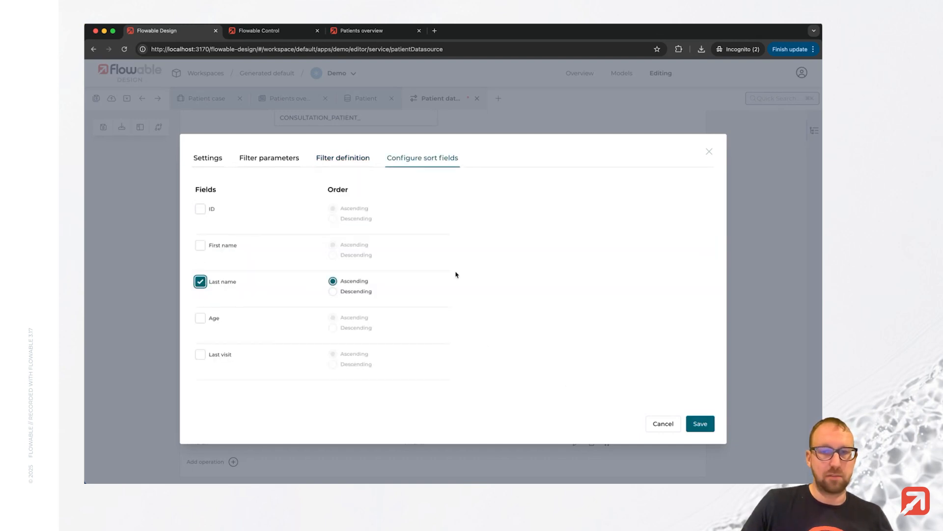
pyautogui.click(701, 424)
pyautogui.scroll(-1, 409, 338)
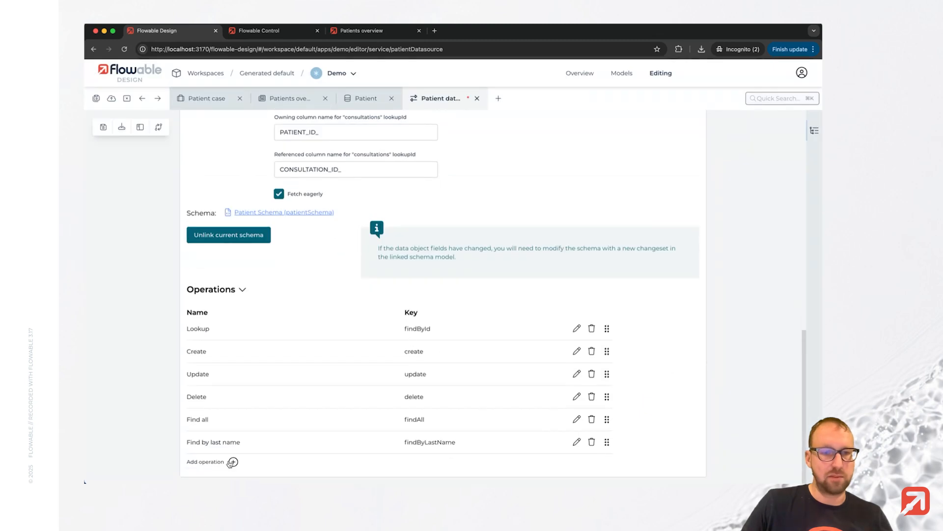
pyautogui.click(96, 98)
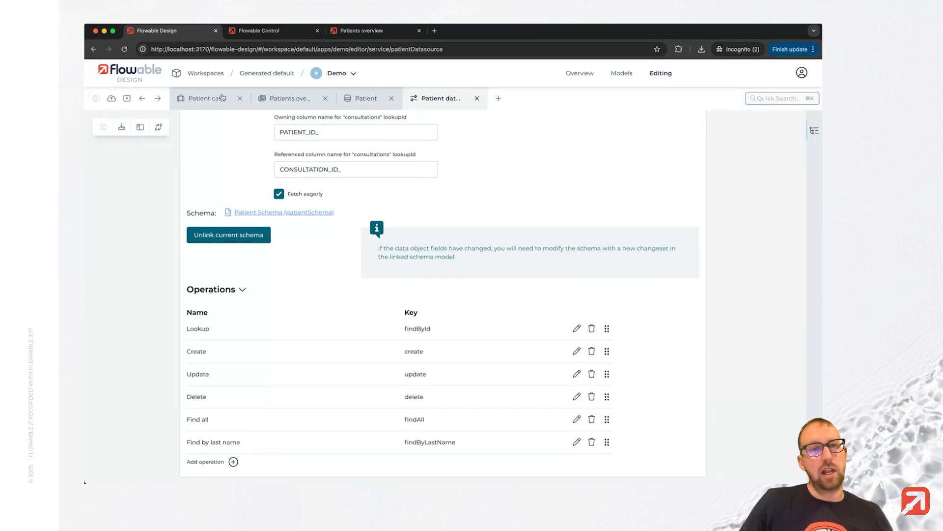
# Change the Patients table's operation to Find by last name on the Patients overview page.
pyautogui.click(297, 100)
pyautogui.click(332, 273)
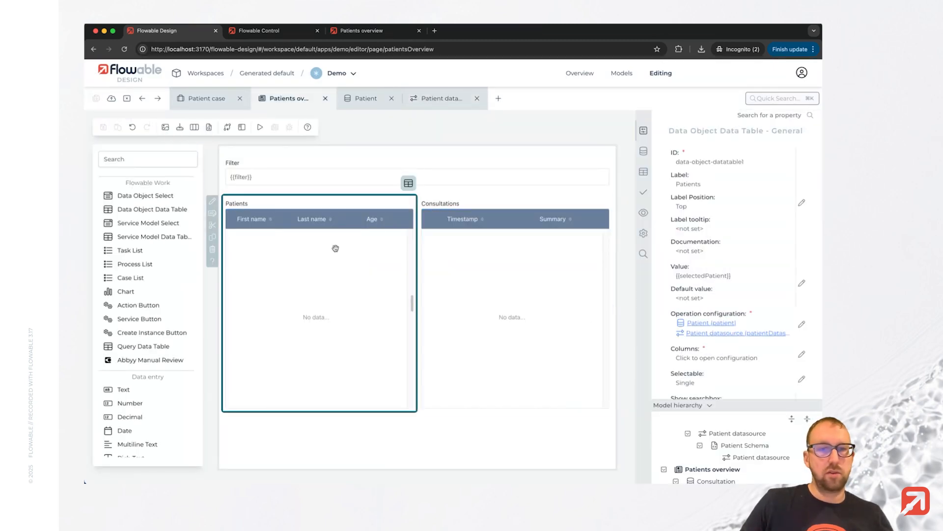
pyautogui.click(801, 324)
pyautogui.click(267, 184)
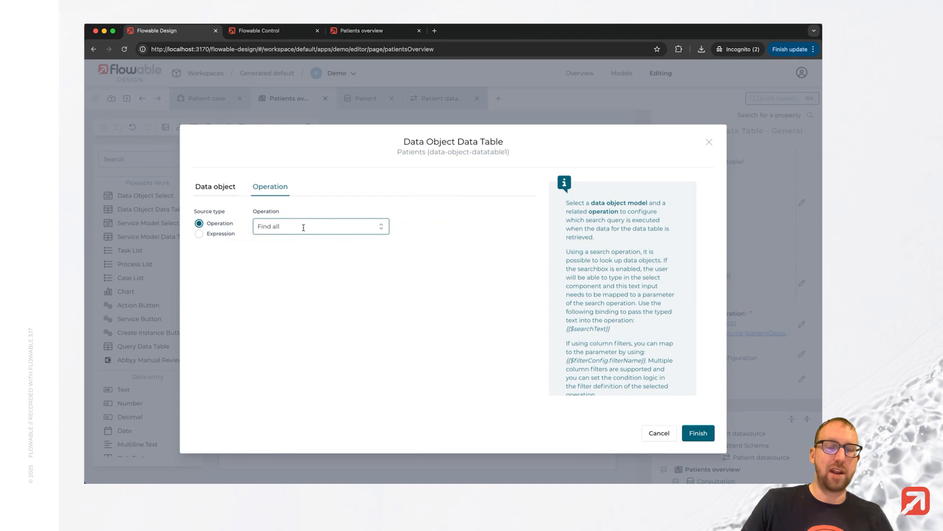
pyautogui.click(373, 233)
pyautogui.click(328, 263)
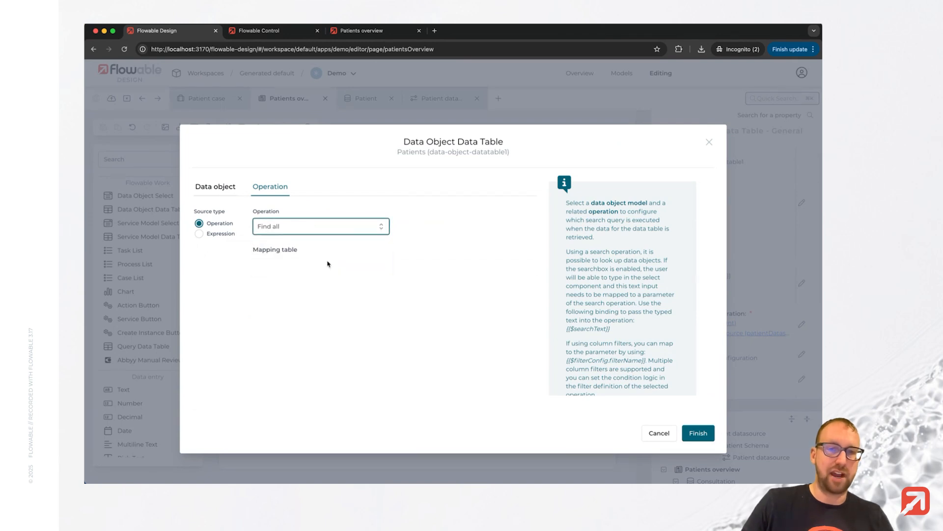
# Map the operation's Input parameter to {{filter}}, finish the configuration, then save all models and publish the app.
pyautogui.click(414, 268)
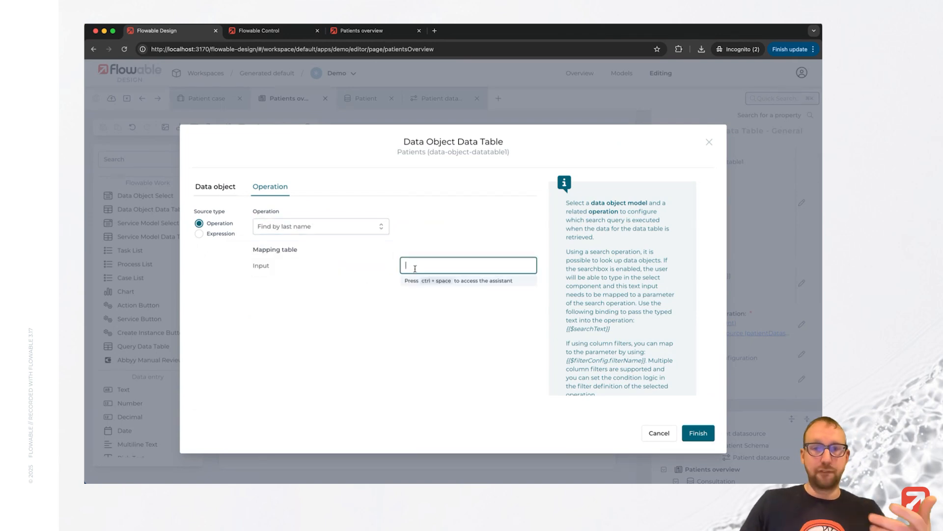
pyautogui.write('{{f')
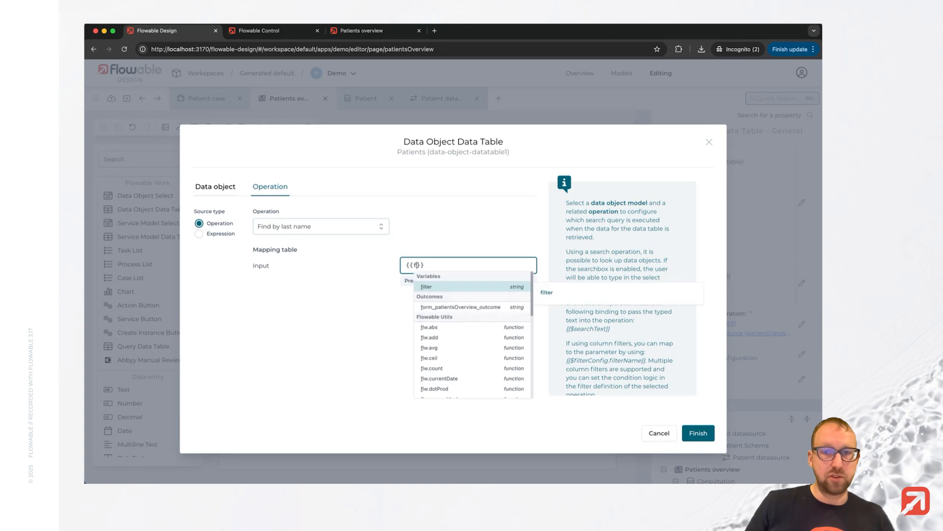
pyautogui.click(428, 287)
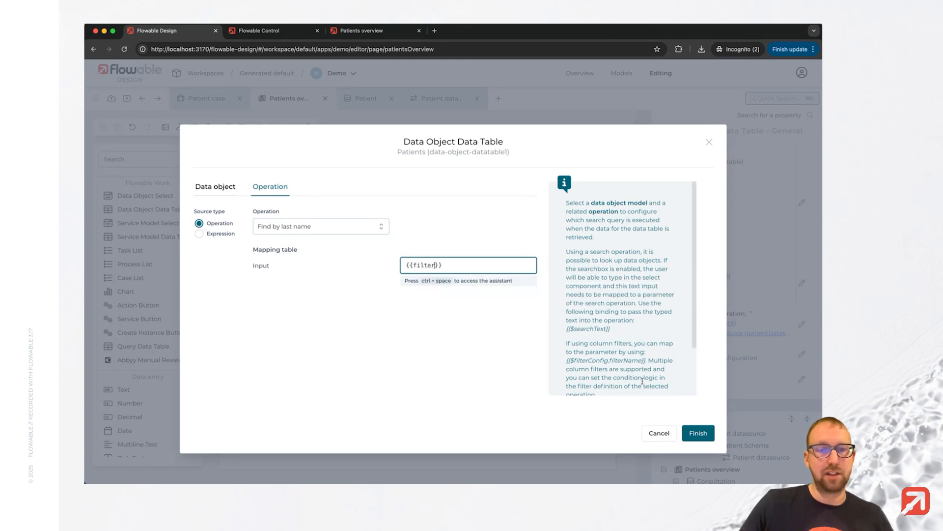
pyautogui.click(699, 433)
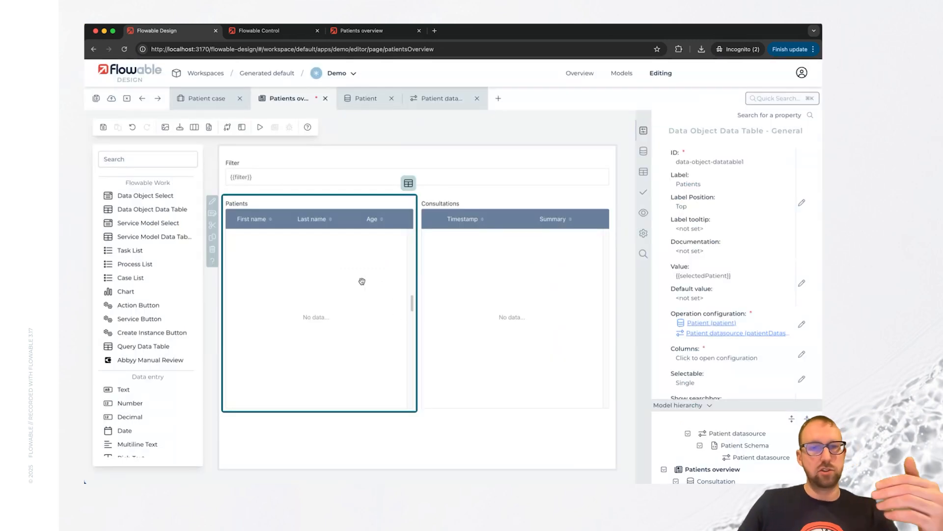
pyautogui.click(97, 99)
pyautogui.click(112, 100)
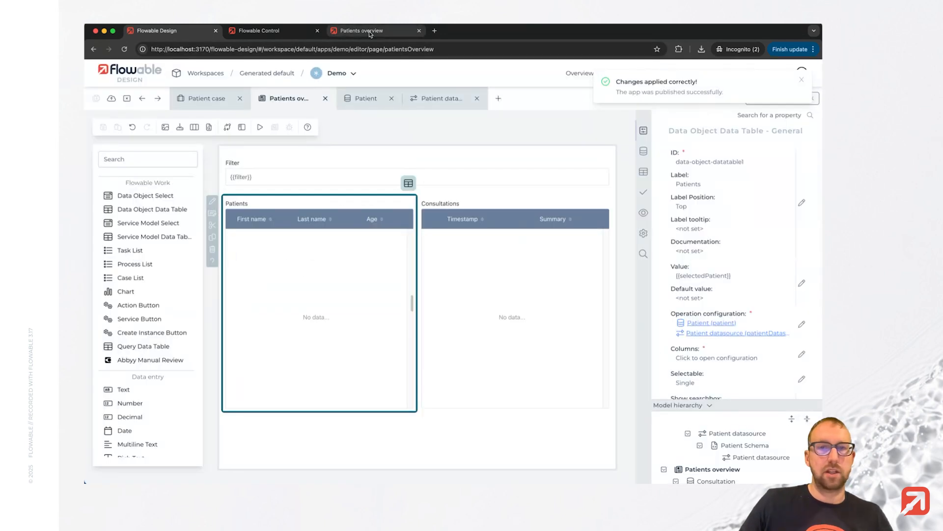
# Switch to Flowable Work, reload the Patients overview page, and test the Filter field with the last listed patient's last name.
pyautogui.click(362, 31)
pyautogui.click(125, 49)
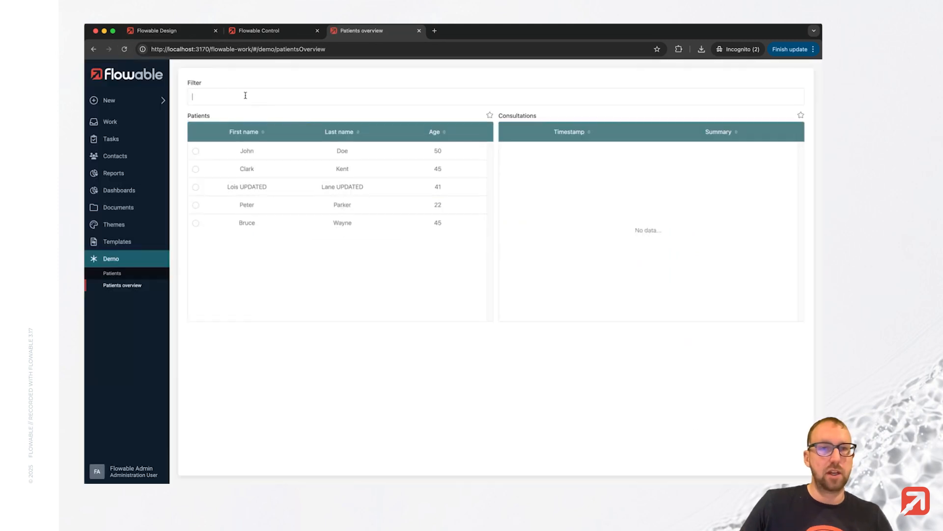
pyautogui.click(245, 95)
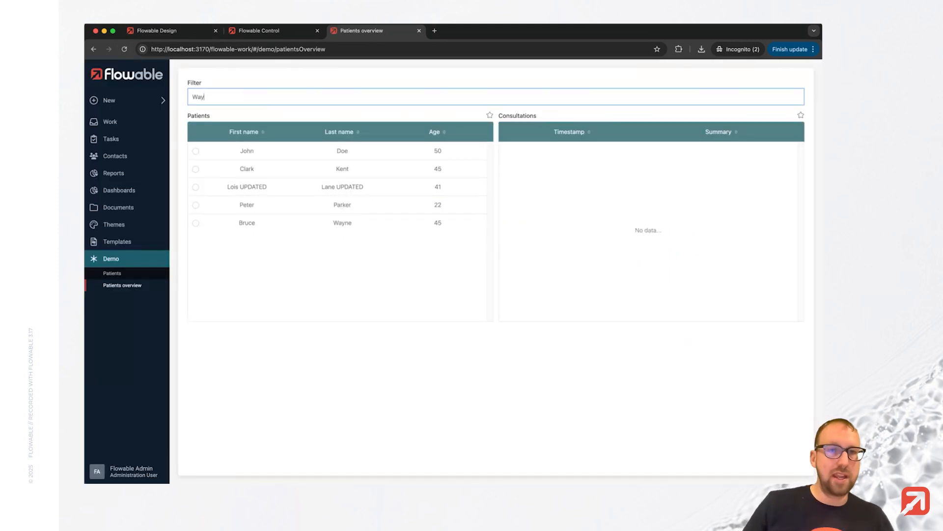
pyautogui.click(343, 275)
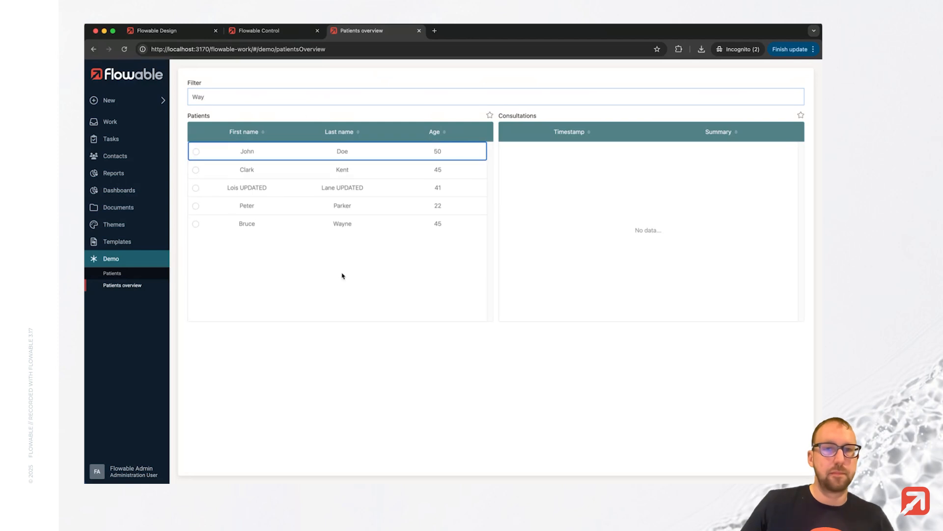
pyautogui.click(243, 99)
pyautogui.press('Tab')
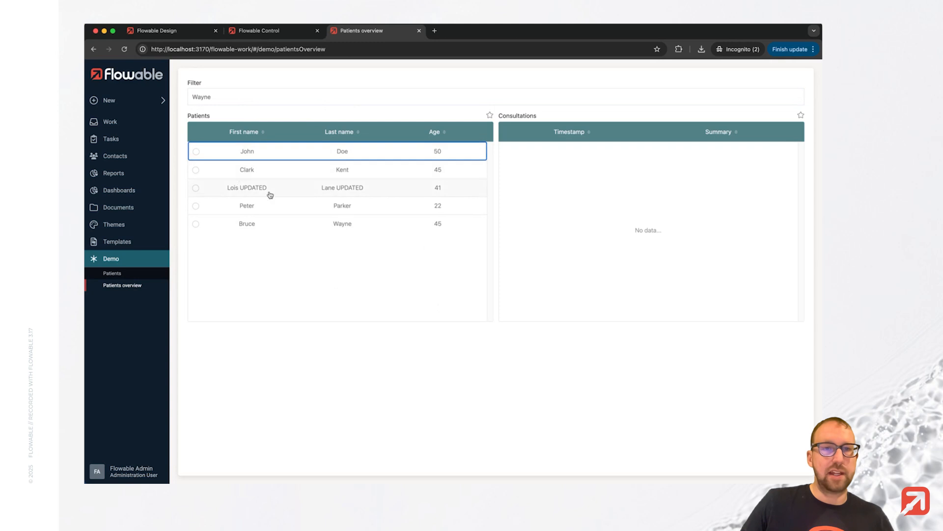
# Return to Flowable Design and check the Patients table's operation and input mapping without changing them.
pyautogui.click(156, 31)
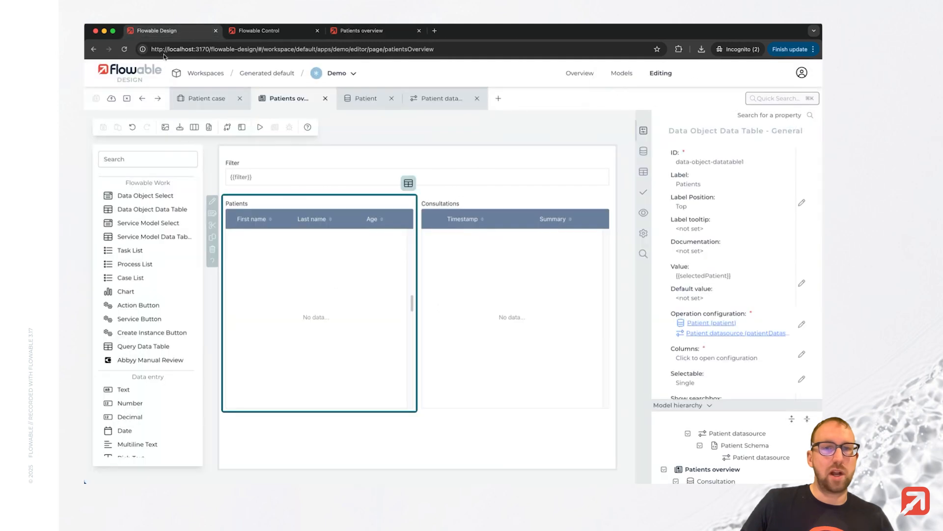
pyautogui.click(794, 332)
pyautogui.click(270, 186)
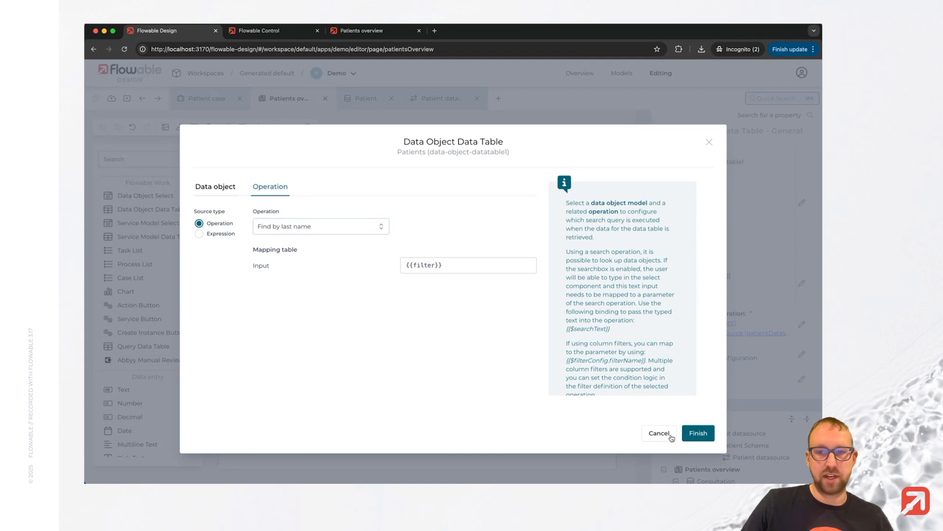
pyautogui.click(651, 440)
# Open the Find by last name operation of the Patient datasource service for editing and go to its filter definition.
pyautogui.click(425, 99)
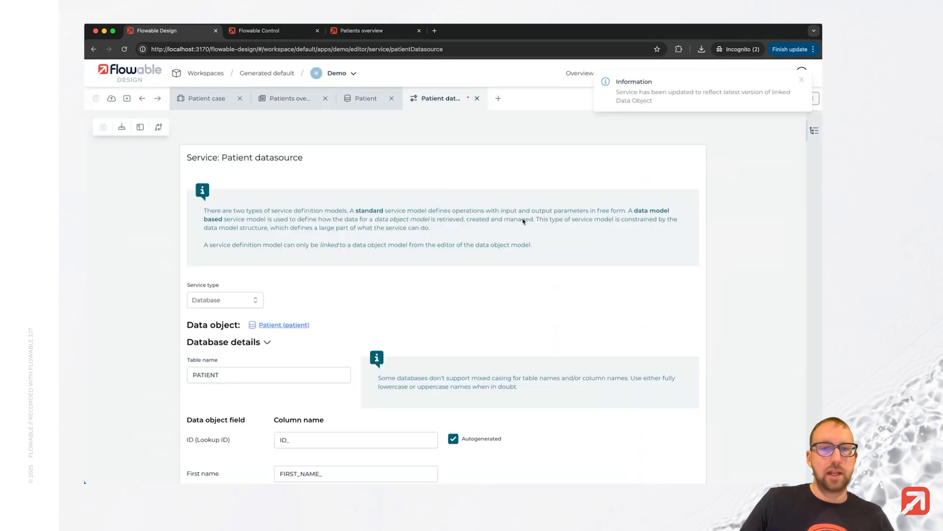
pyautogui.scroll(-10, 420, 360)
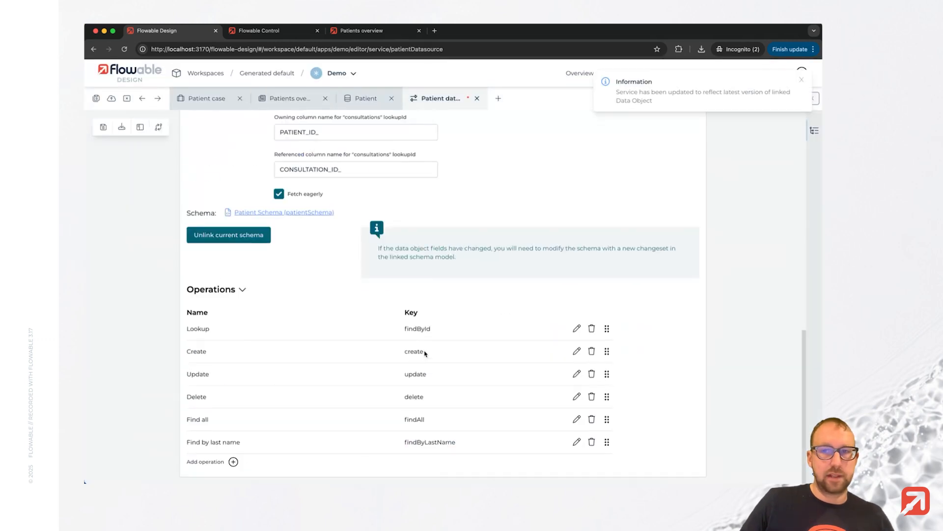
pyautogui.click(577, 443)
pyautogui.click(266, 157)
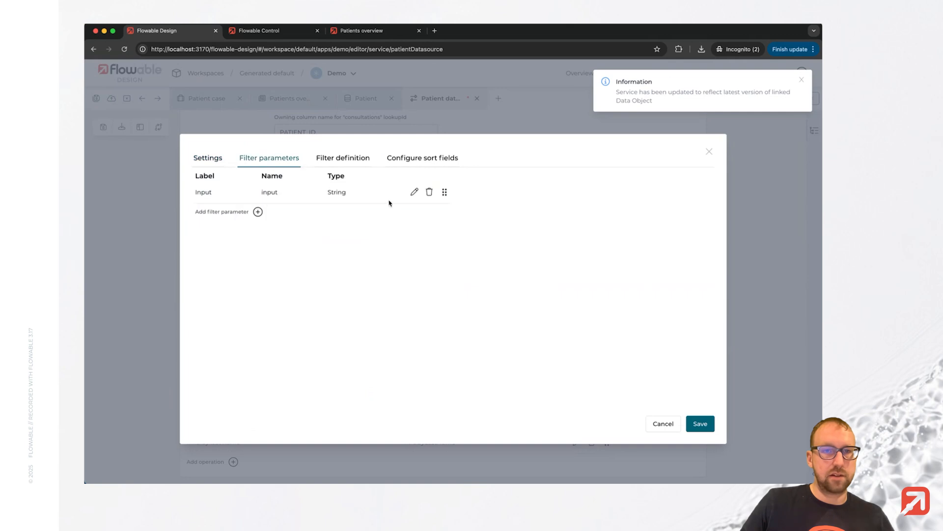
pyautogui.click(355, 160)
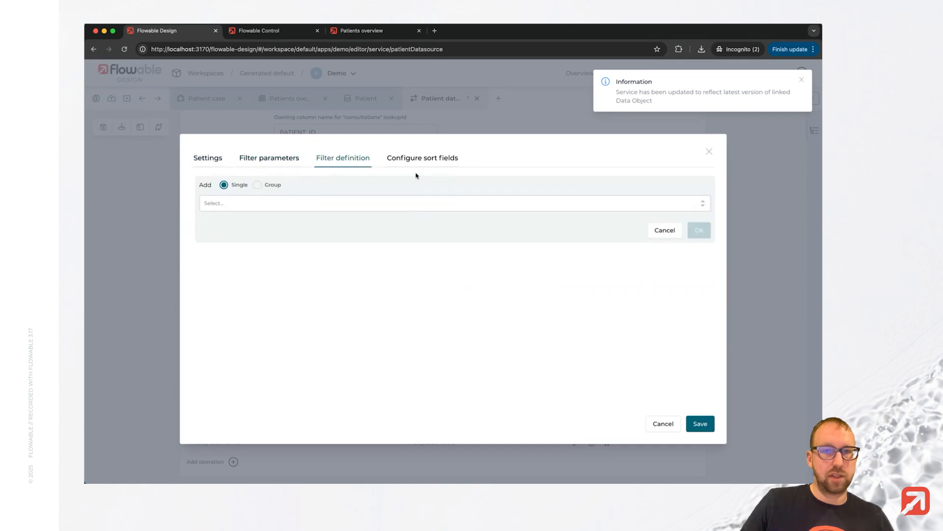
# Add a single filter condition comparing Last name with the input parameter using Like Ignore Case.
pyautogui.click(306, 207)
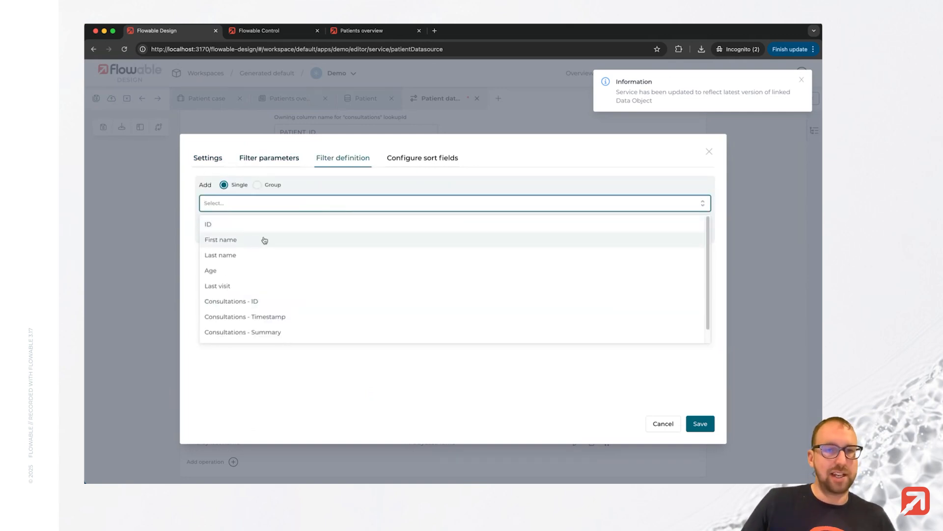
pyautogui.scroll(-1, 289, 291)
pyautogui.scroll(1, 287, 275)
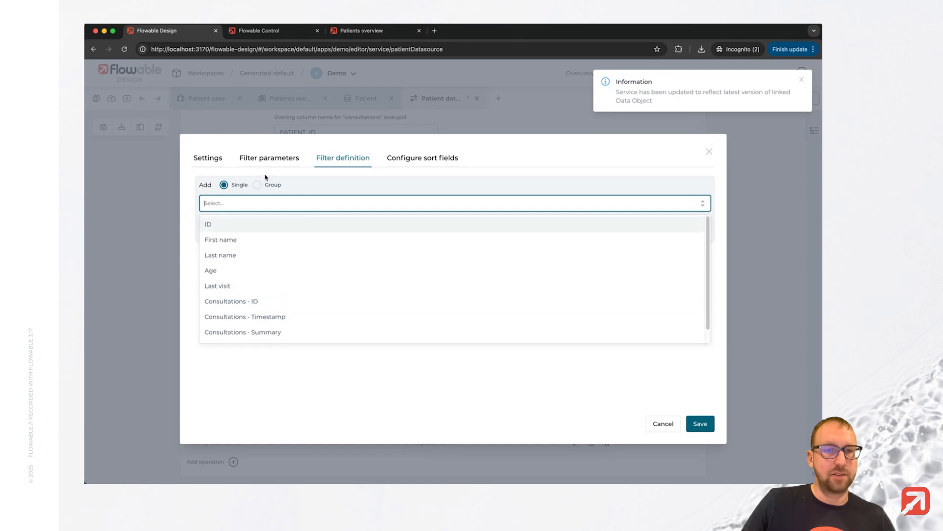
pyautogui.click(261, 255)
pyautogui.click(266, 230)
pyautogui.scroll(-1, 290, 312)
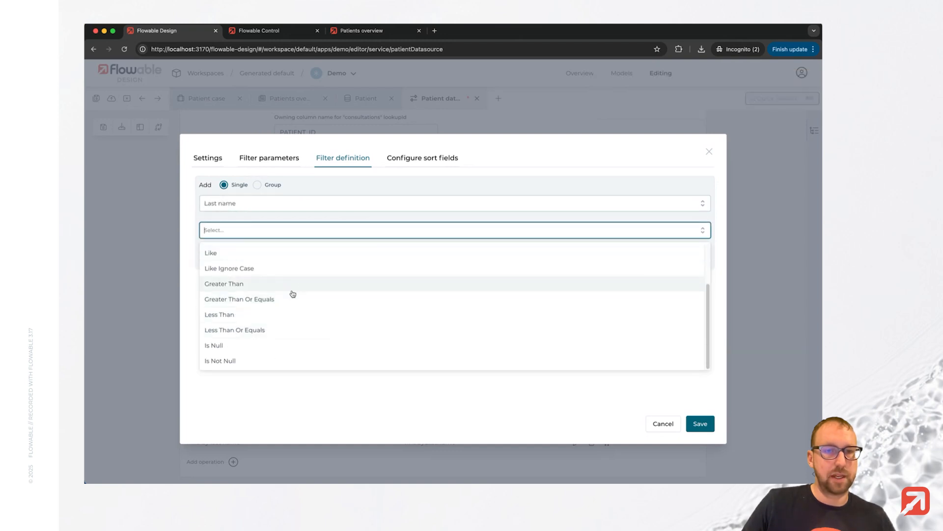
pyautogui.click(295, 268)
pyautogui.click(270, 276)
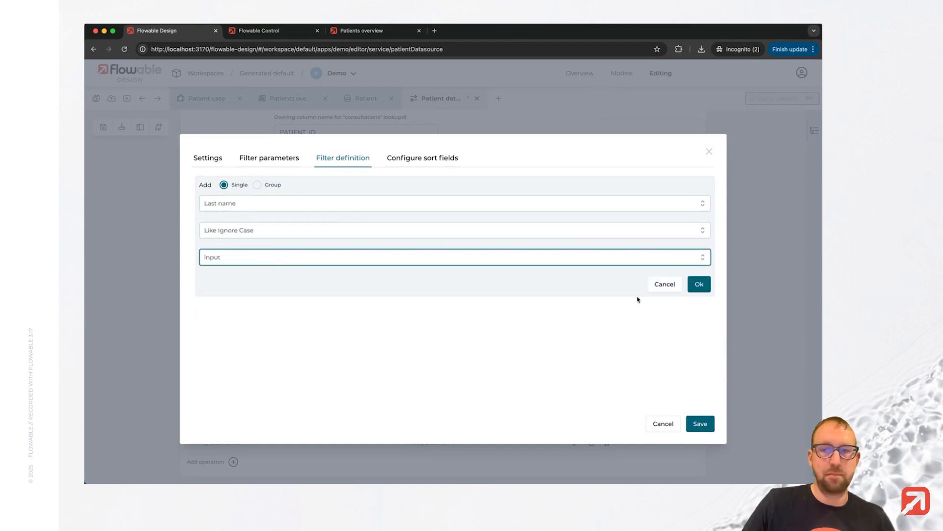
pyautogui.click(699, 284)
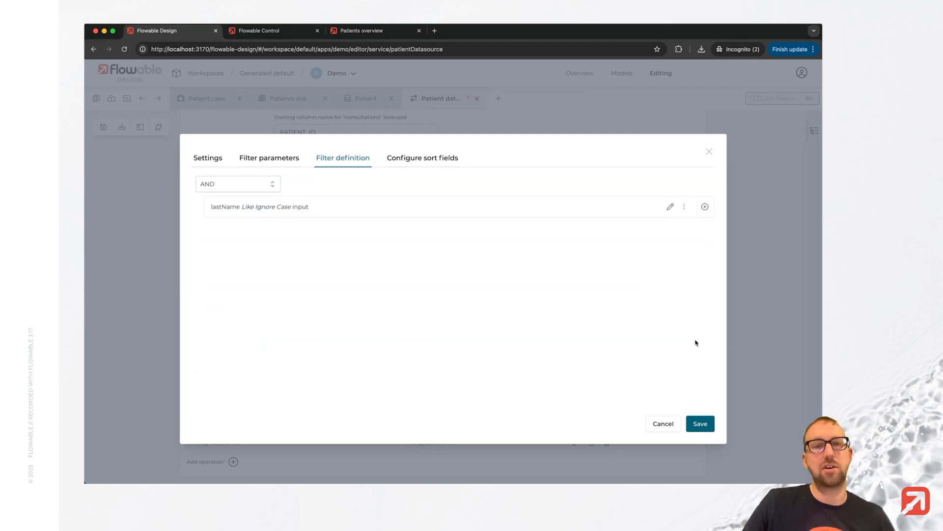
# Save the Find by last name operation and all models, then publish the Demo app to the default target.
pyautogui.click(698, 425)
pyautogui.click(96, 99)
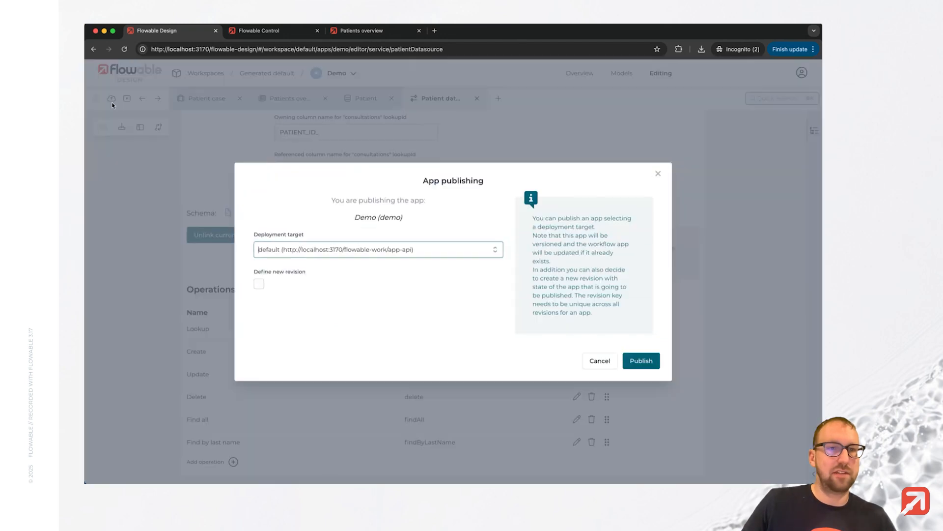
# Reload the Patients overview in Flowable Work, filter by the last listed patient's last name in lowercase, and select that patient.
pyautogui.click(333, 27)
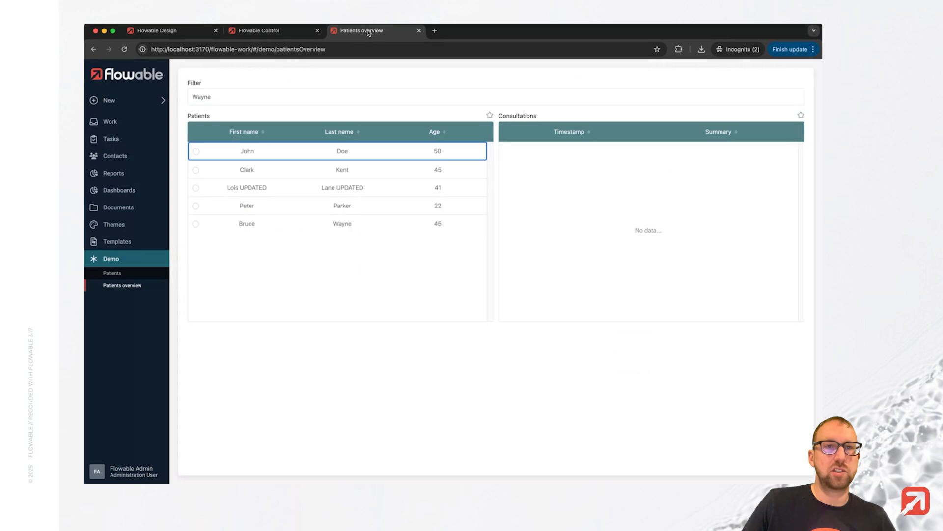
pyautogui.press('super+r')
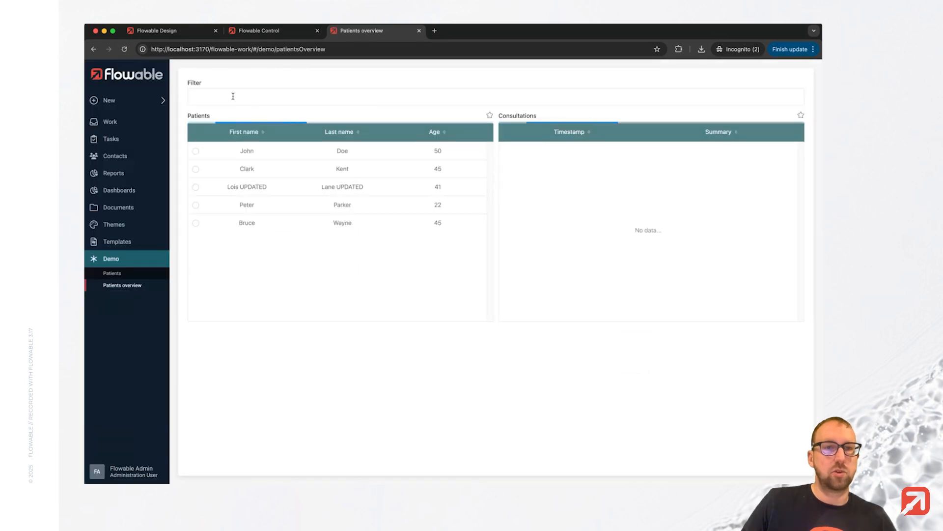
pyautogui.click(233, 96)
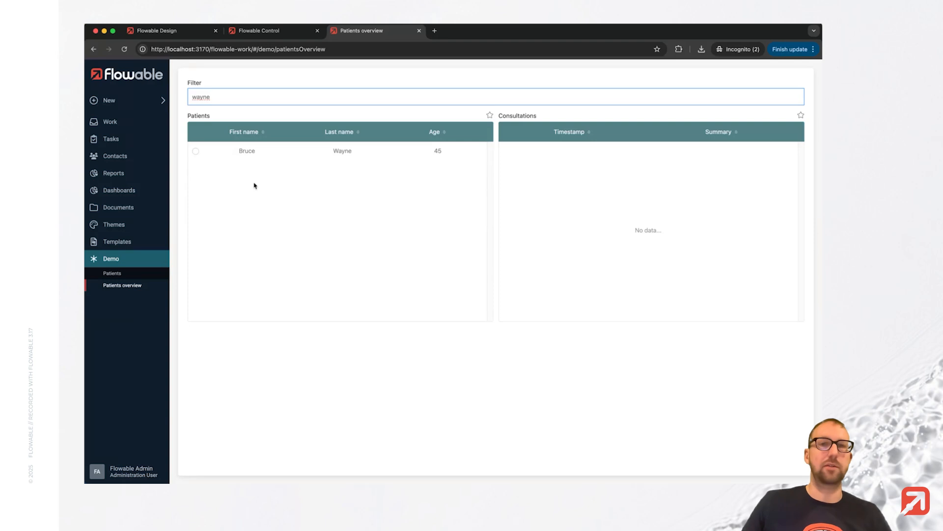
pyautogui.click(195, 151)
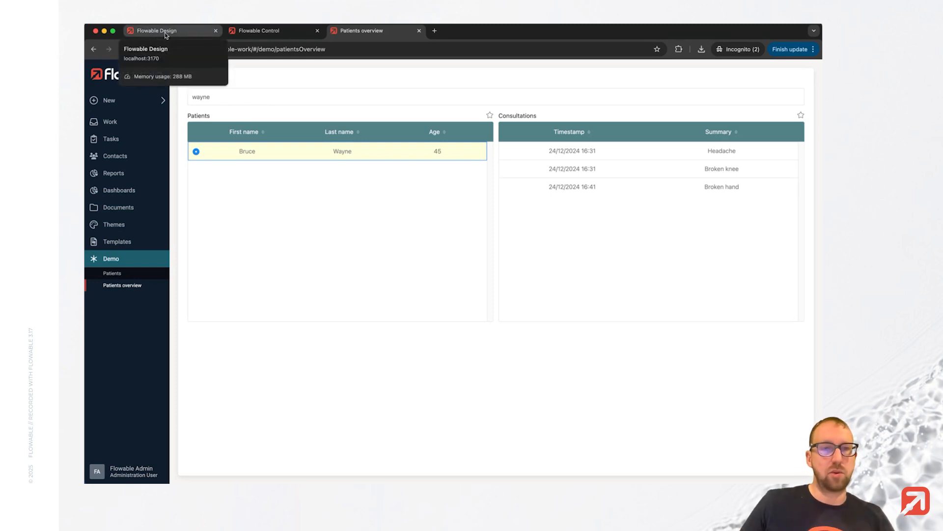
# Return to Flowable Design and add a search operation named "Find by consultation summary" to the Patient datasource.
pyautogui.click(185, 33)
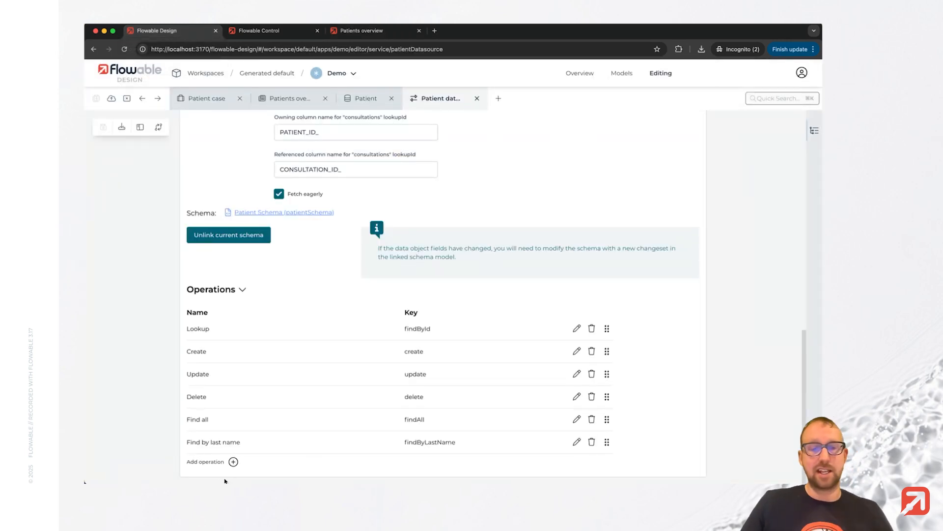
pyautogui.click(234, 461)
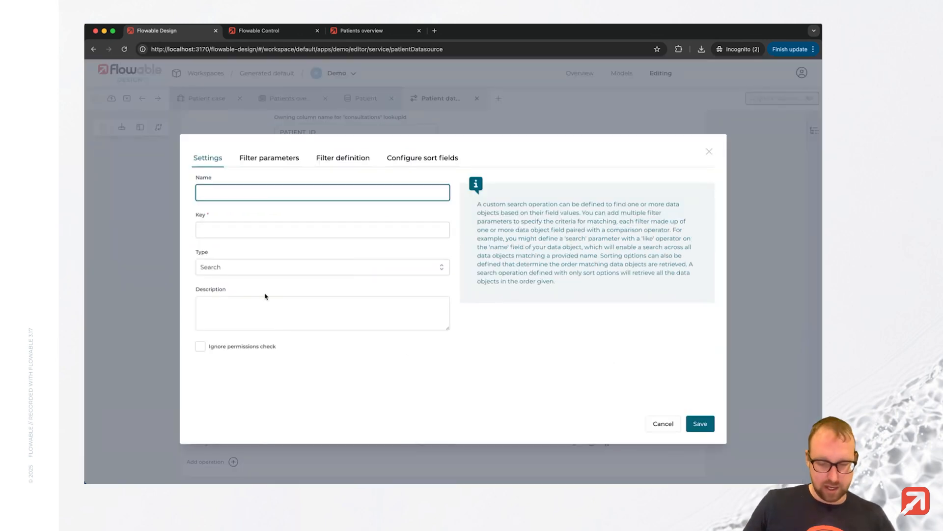
pyautogui.write('Find by ')
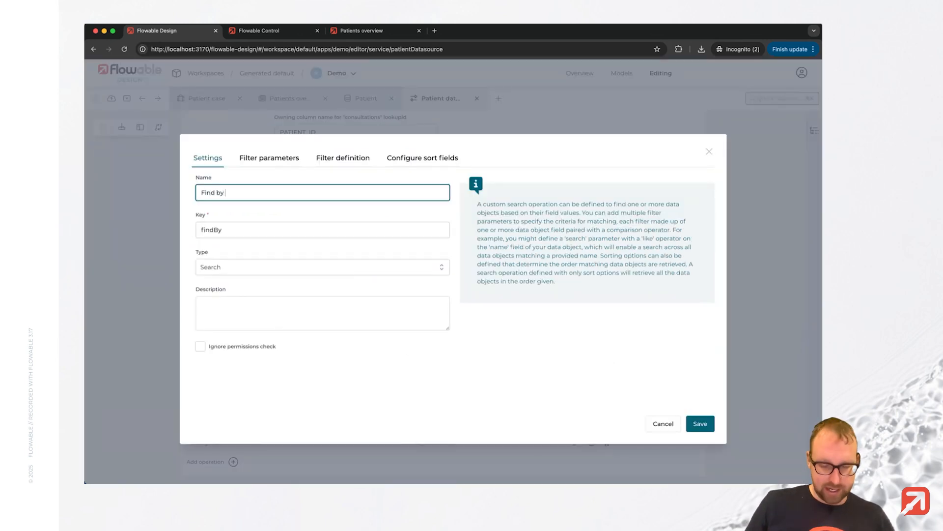
pyautogui.write('consultation s')
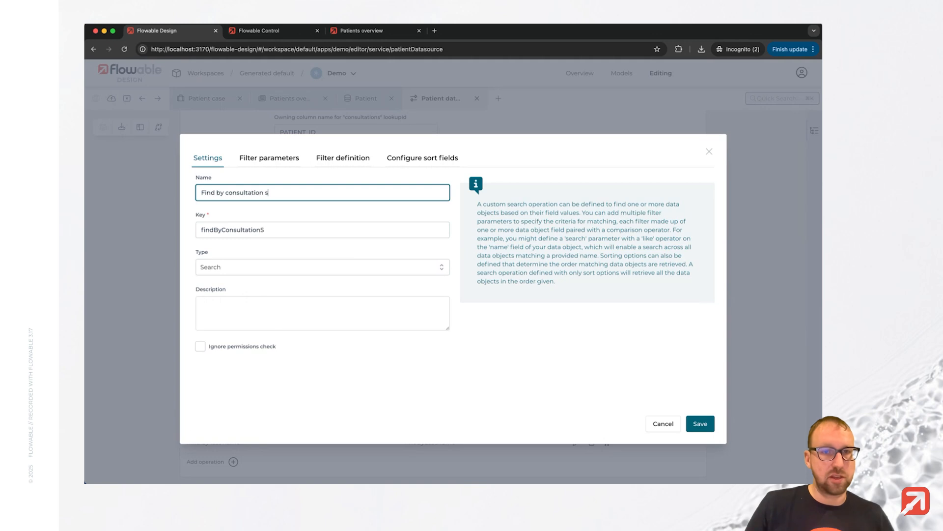
pyautogui.write('ummary')
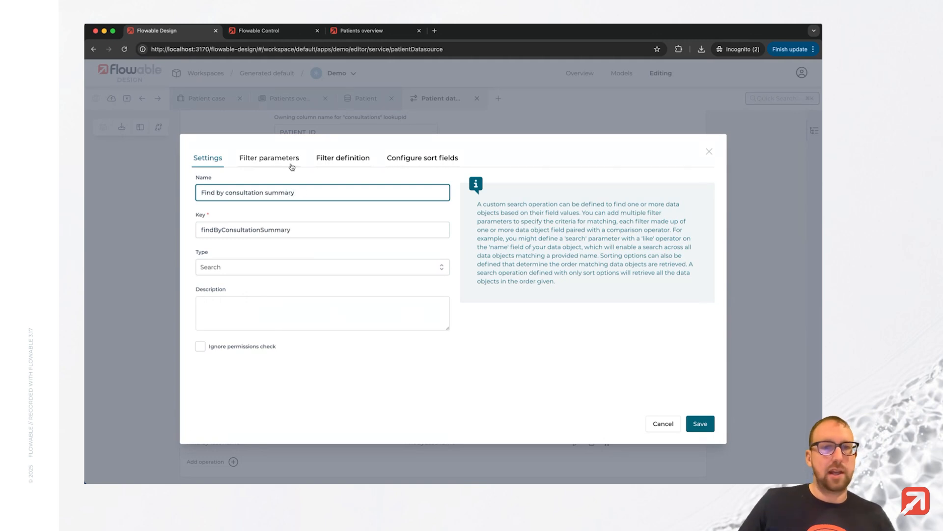
# Add a String filter parameter labelled "input" to the new operation.
pyautogui.click(271, 157)
pyautogui.click(257, 180)
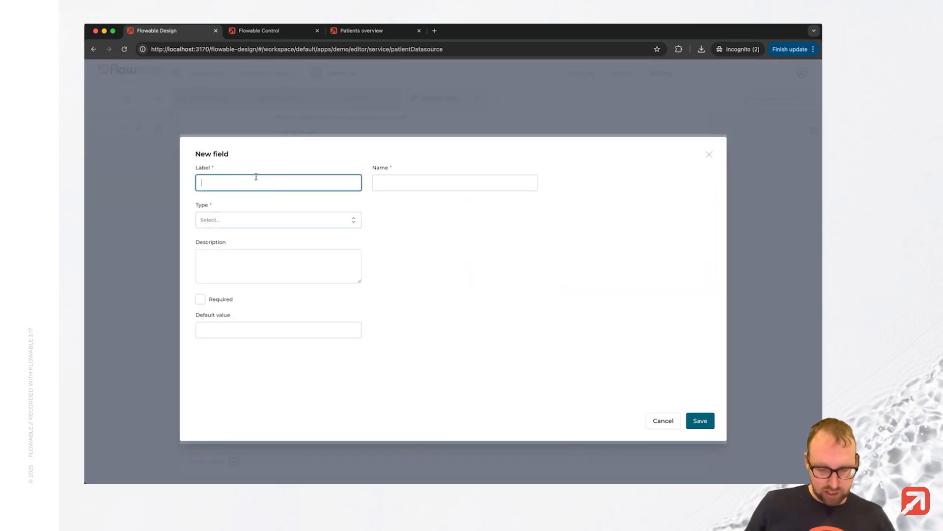
pyautogui.write('input')
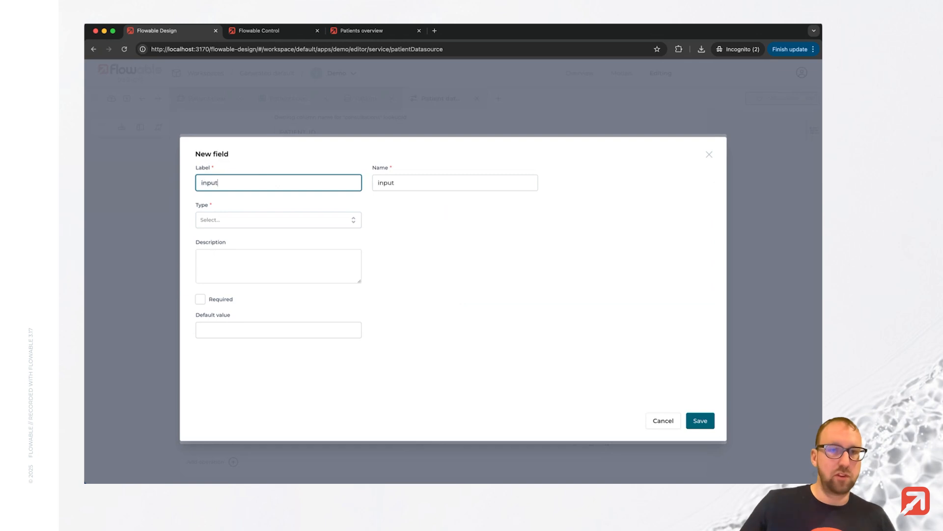
pyautogui.click(267, 222)
pyautogui.click(257, 240)
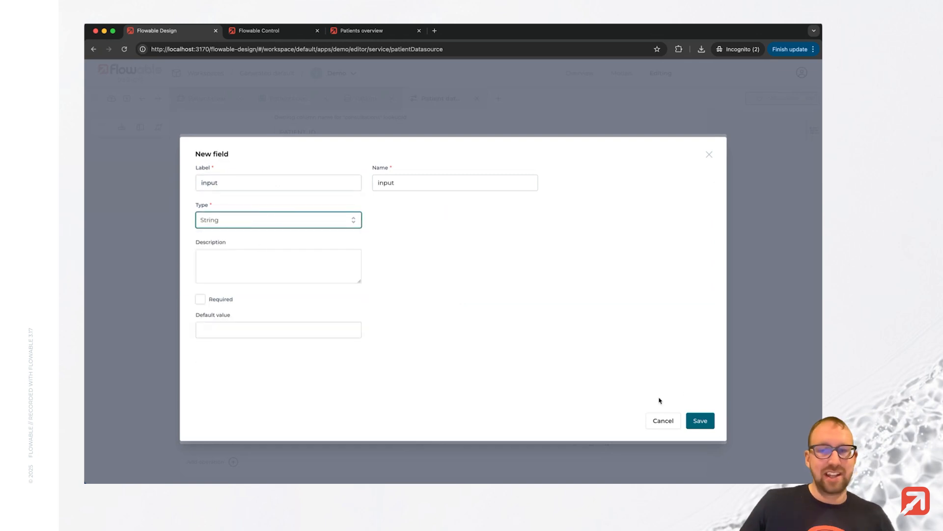
pyautogui.click(700, 420)
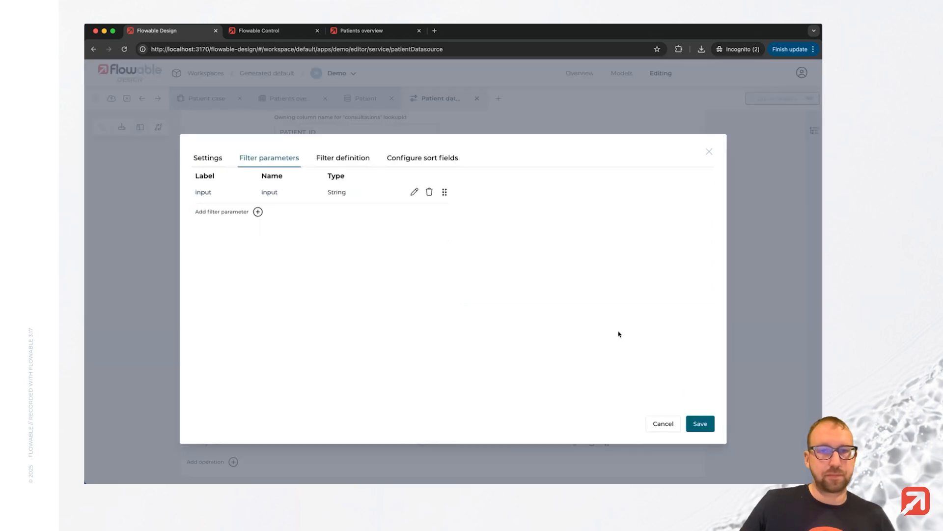
# Define the operation's filter as Consultations - Summary compared with the input parameter using Like Ignore Case.
pyautogui.click(334, 156)
pyautogui.click(287, 201)
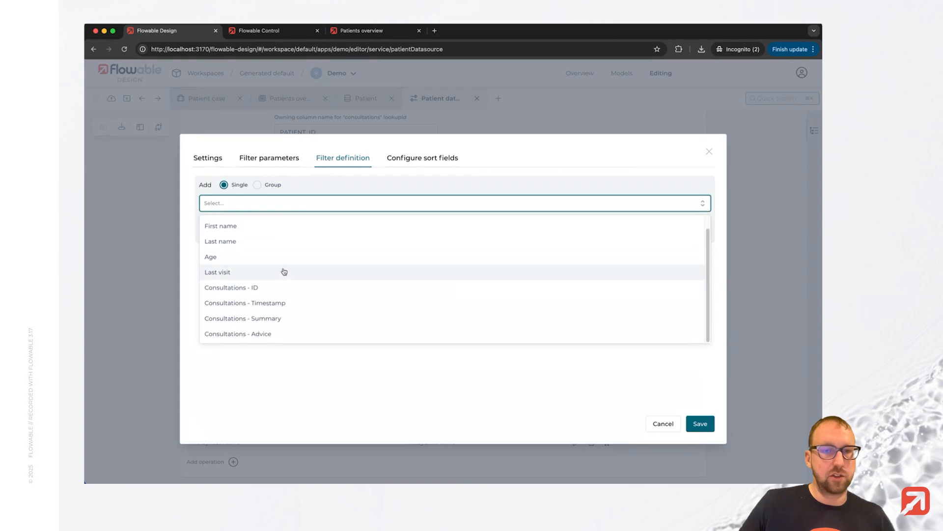
pyautogui.click(274, 319)
pyautogui.click(270, 231)
pyautogui.scroll(-1, 288, 324)
pyautogui.scroll(-1, 288, 329)
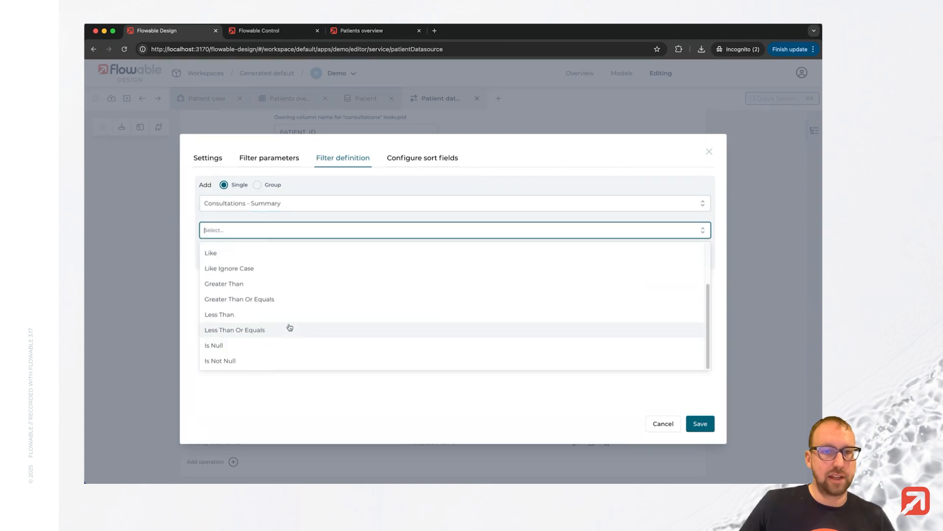
pyautogui.click(295, 268)
pyautogui.click(466, 259)
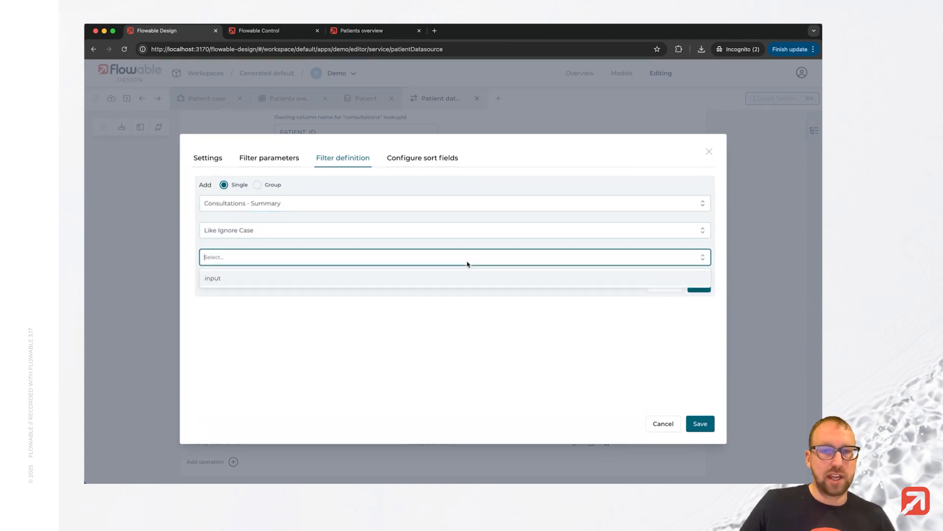
pyautogui.click(380, 276)
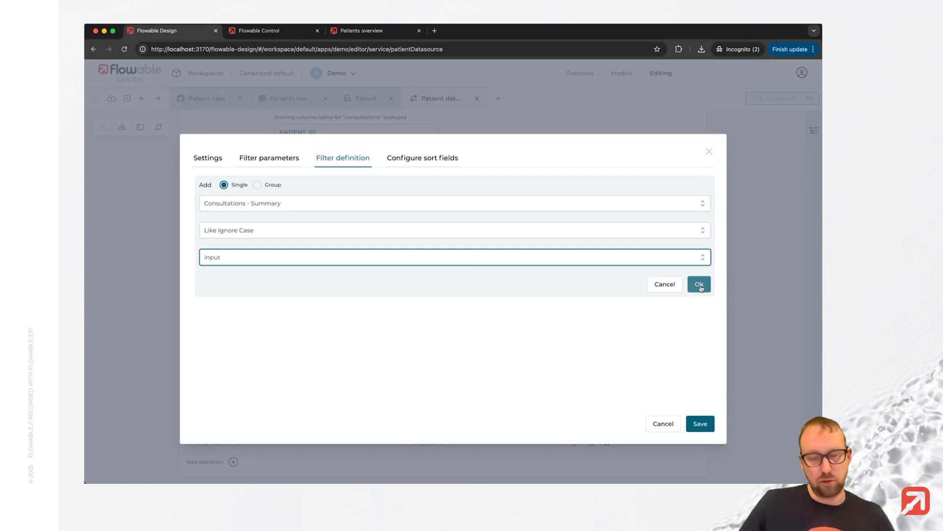
pyautogui.click(699, 285)
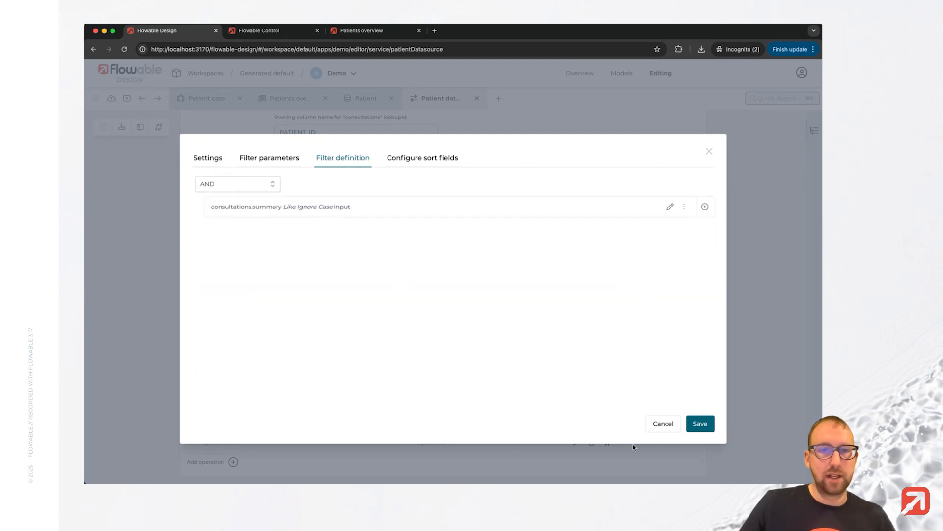
# Sort the operation's results by Last name in ascending order, then save the operation and all models.
pyautogui.click(421, 158)
pyautogui.click(200, 281)
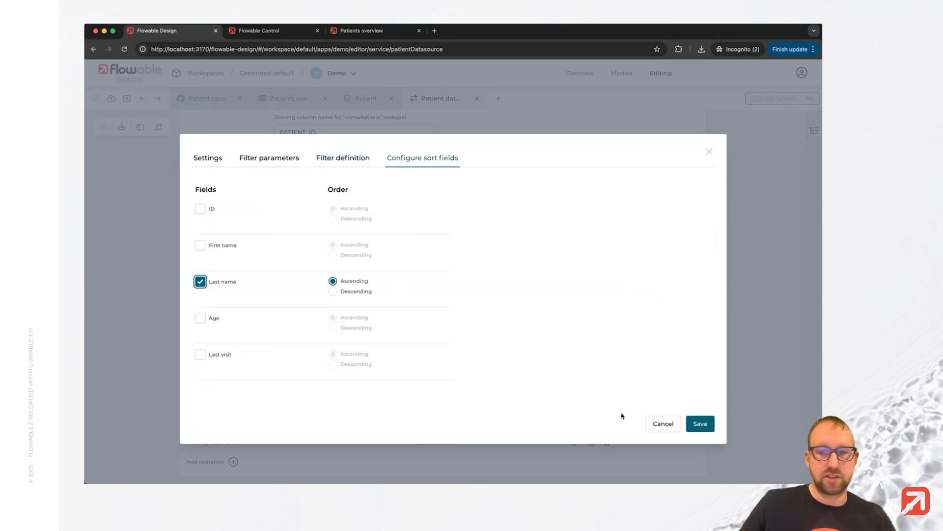
pyautogui.click(706, 424)
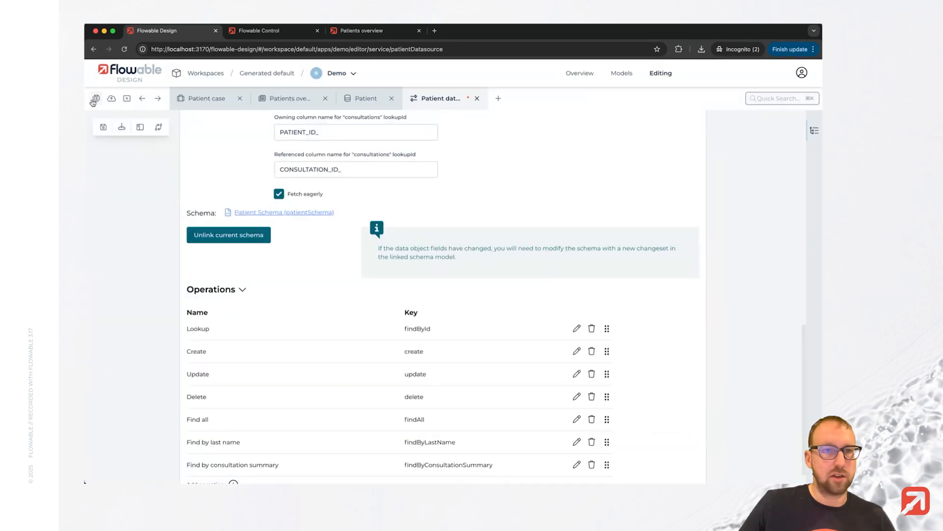
pyautogui.click(93, 101)
# Change the Patients table's operation on the Patients overview page to Find by consultation summary and save all models.
pyautogui.click(272, 98)
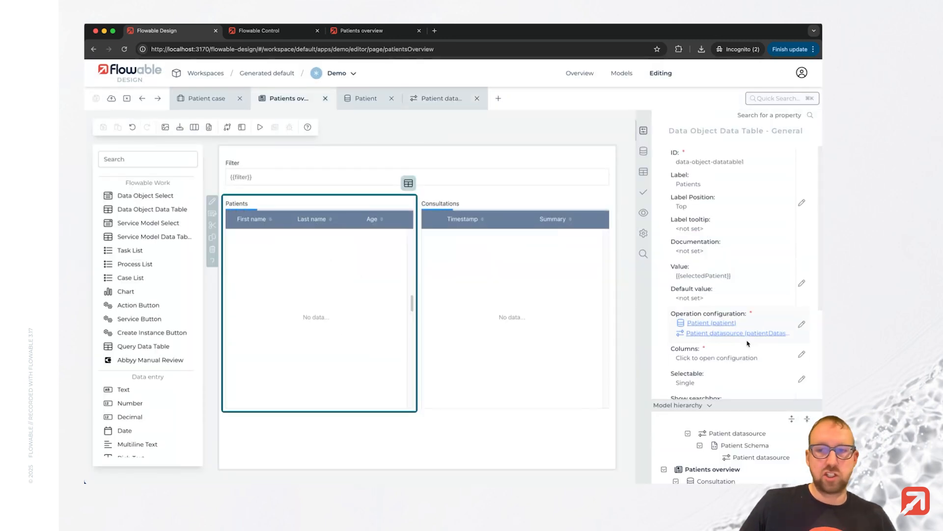
pyautogui.click(802, 325)
pyautogui.click(273, 187)
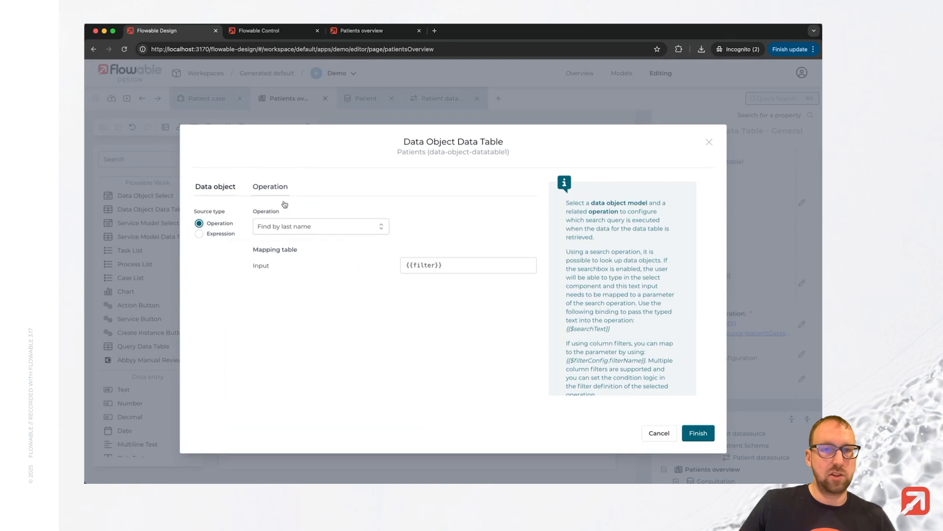
pyautogui.click(314, 227)
pyautogui.click(314, 277)
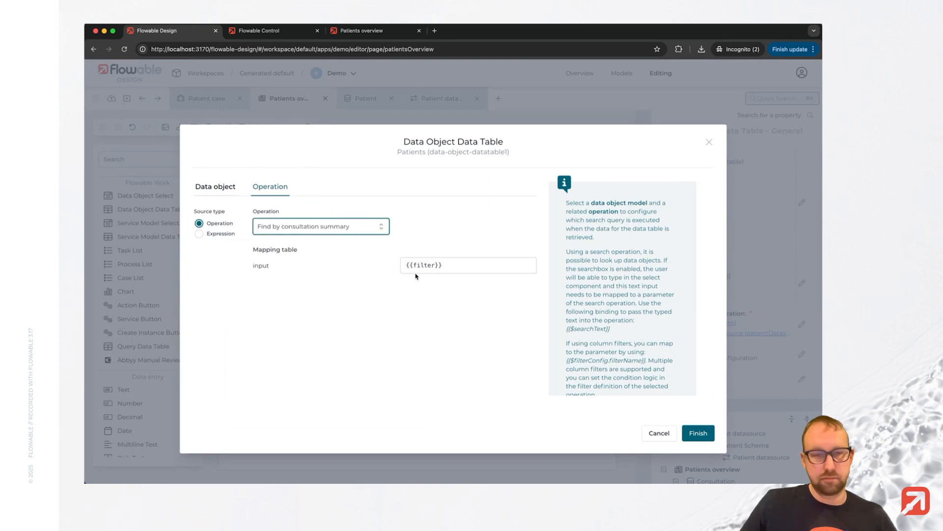
pyautogui.click(697, 432)
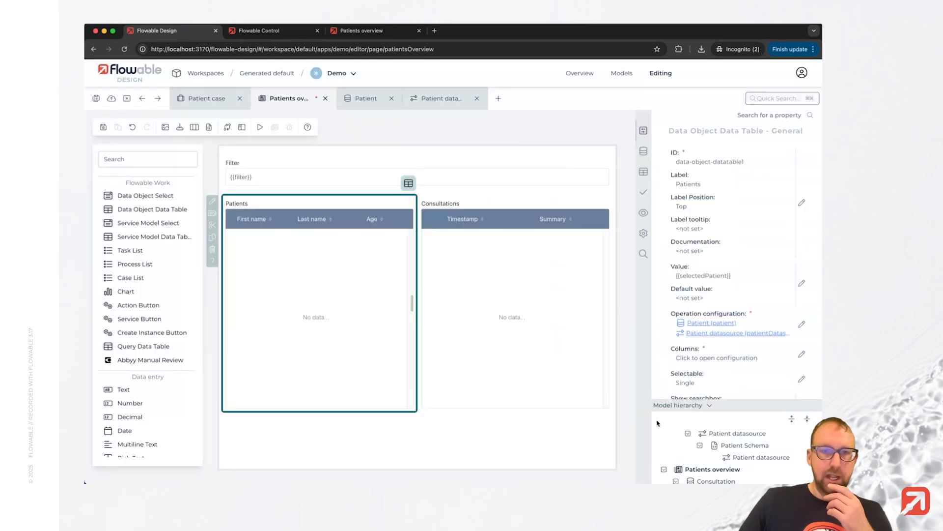
pyautogui.click(97, 100)
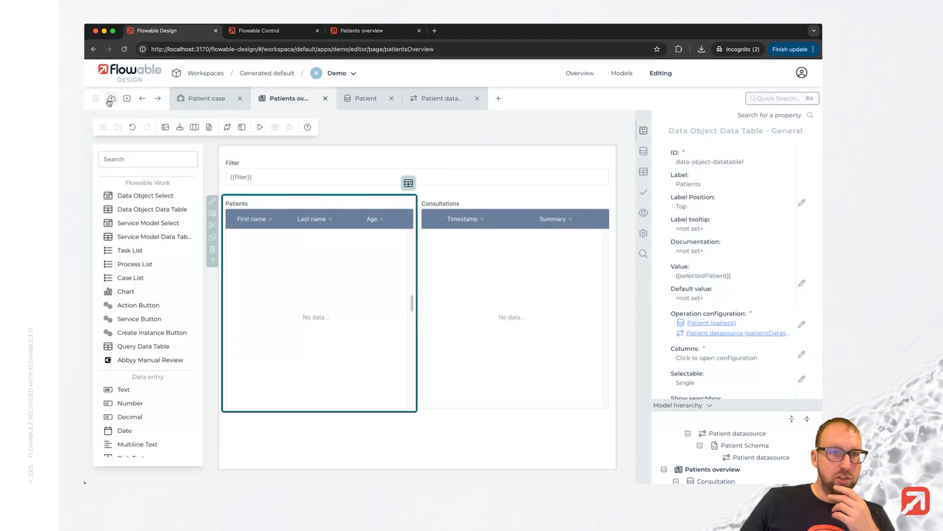
# Publish the app and reload the running Patients overview page to load the changed Patients table operation.
pyautogui.click(110, 100)
pyautogui.click(637, 362)
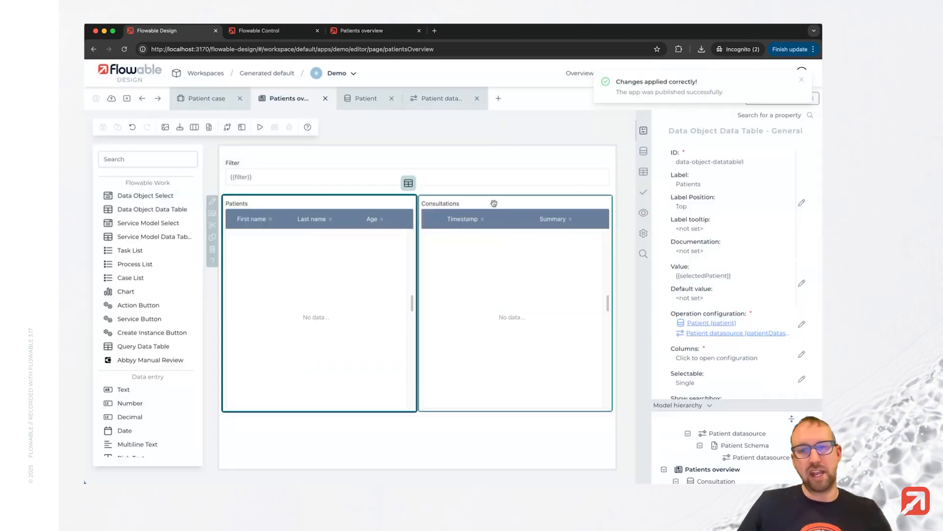
pyautogui.click(361, 30)
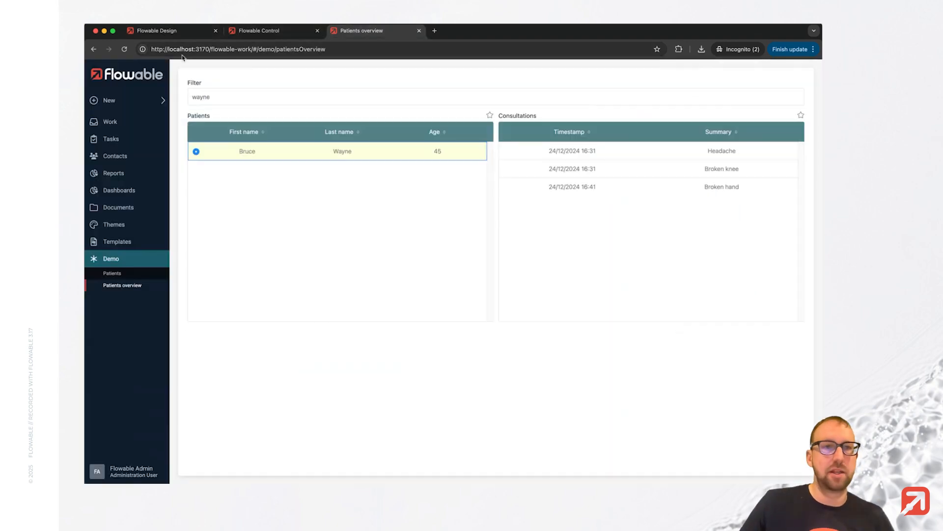
pyautogui.click(123, 49)
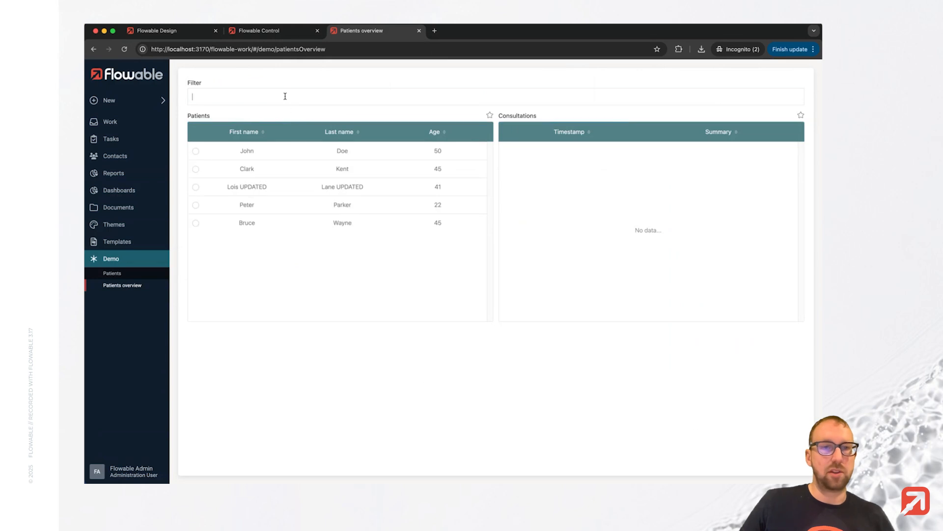
# Filter the patients by "broken" and select each matching patient in turn to check their consultations.
pyautogui.click(285, 96)
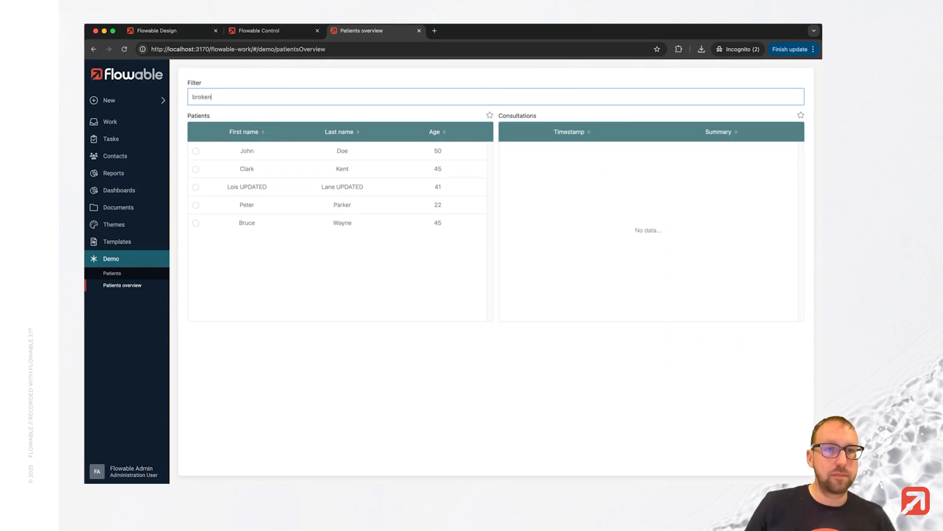
pyautogui.click(202, 151)
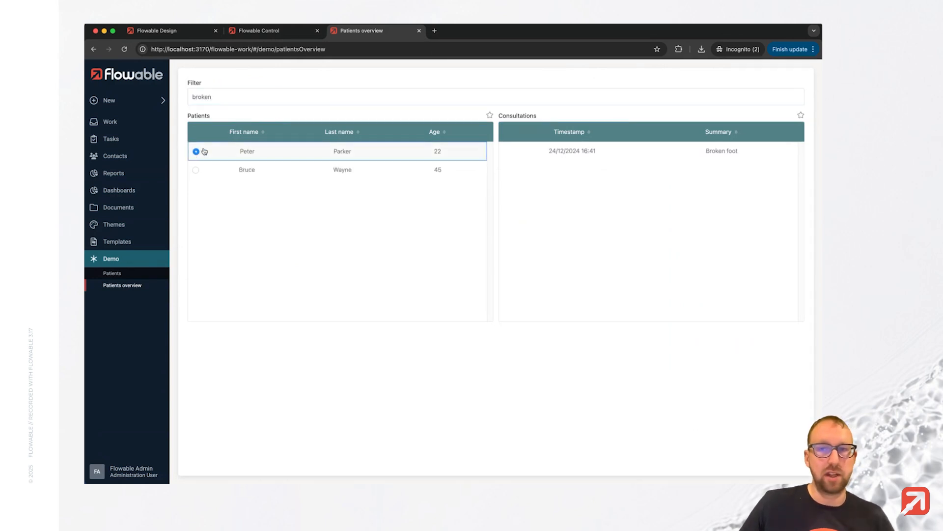
pyautogui.click(195, 172)
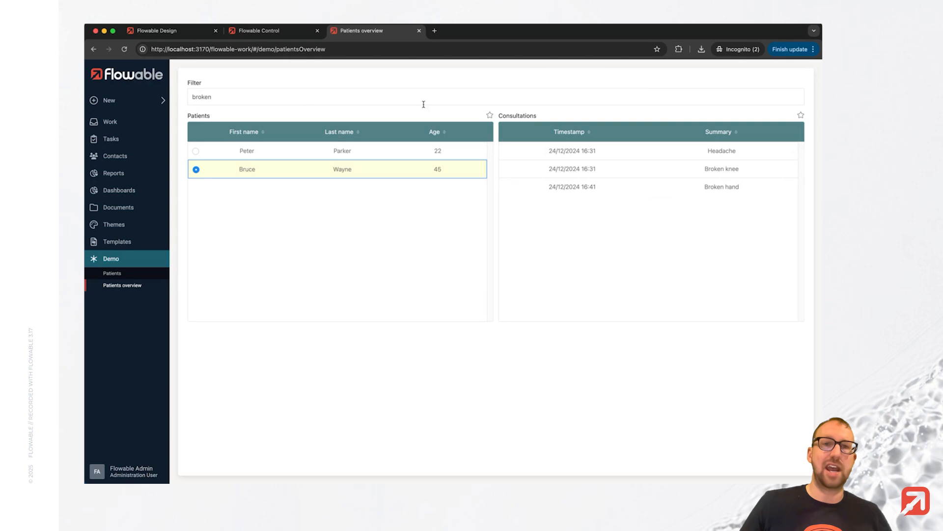
# Return to Flowable Design and add a search operation named "Find by summary" to the Consultations table's data source service.
pyautogui.click(153, 33)
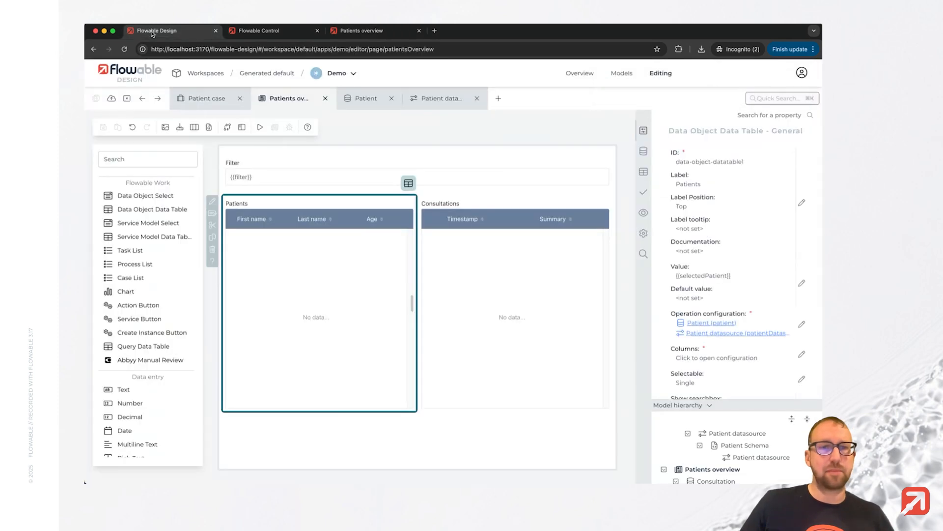
pyautogui.click(485, 204)
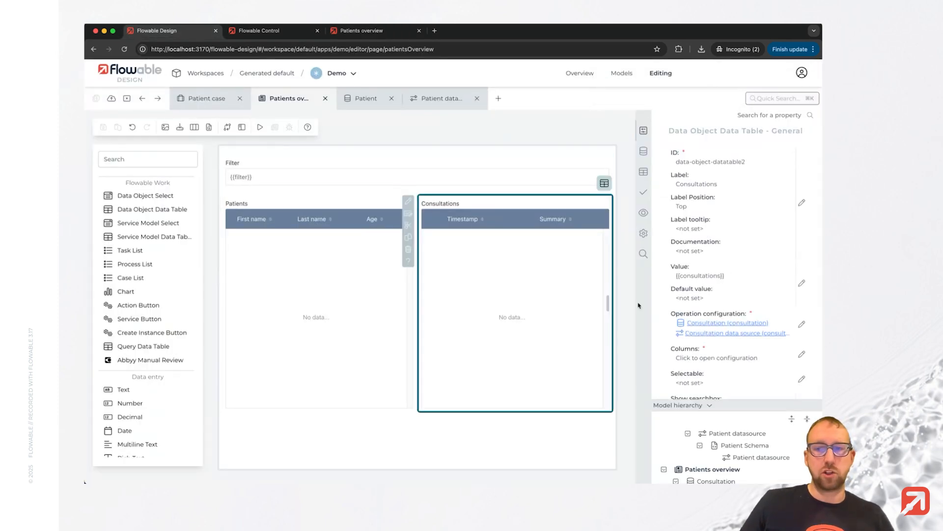
pyautogui.click(710, 334)
pyautogui.scroll(-10, 327, 302)
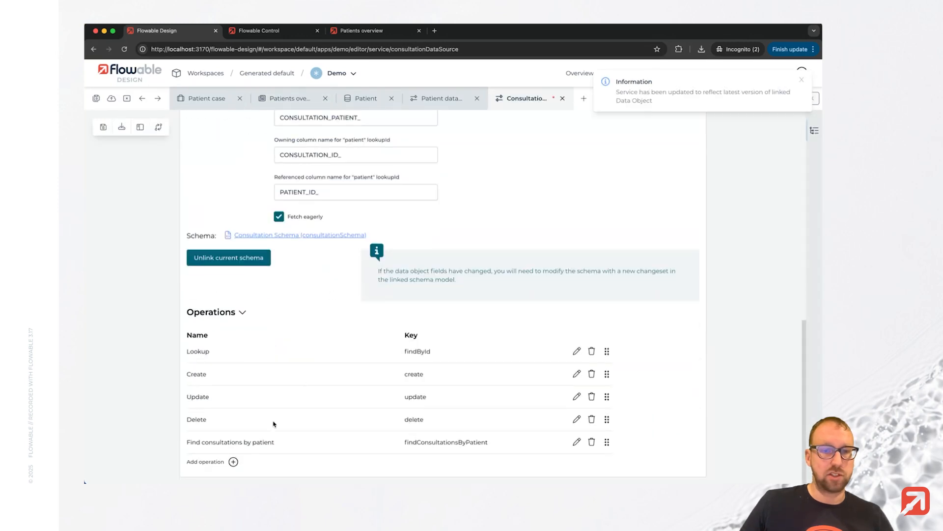
pyautogui.click(233, 462)
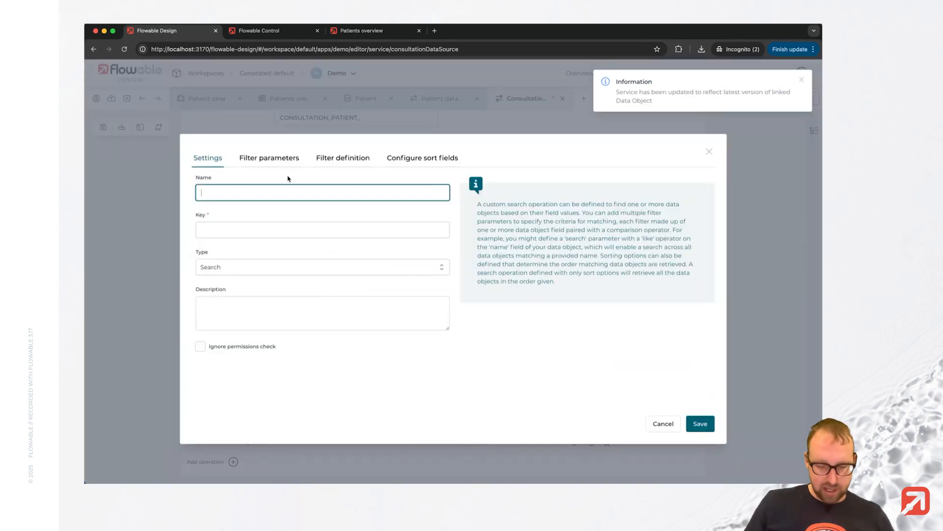
pyautogui.write('Find ')
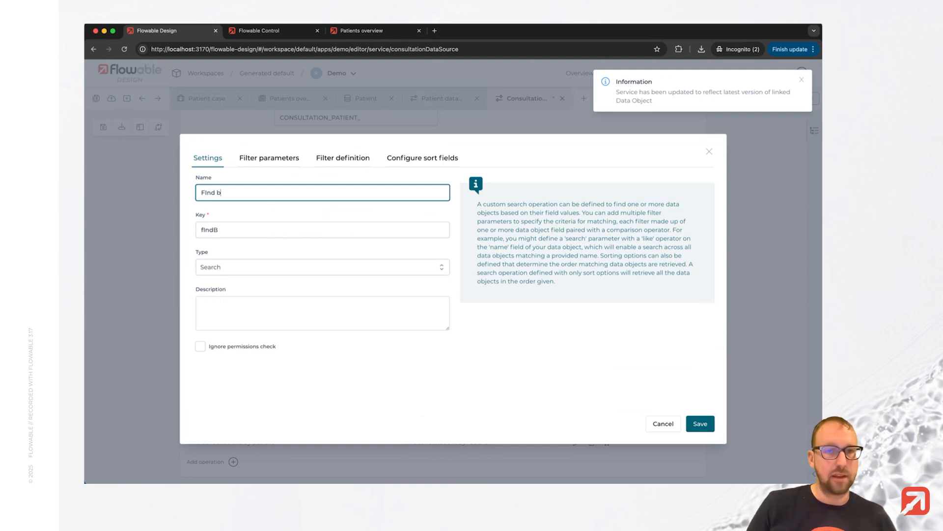
pyautogui.write('by summary')
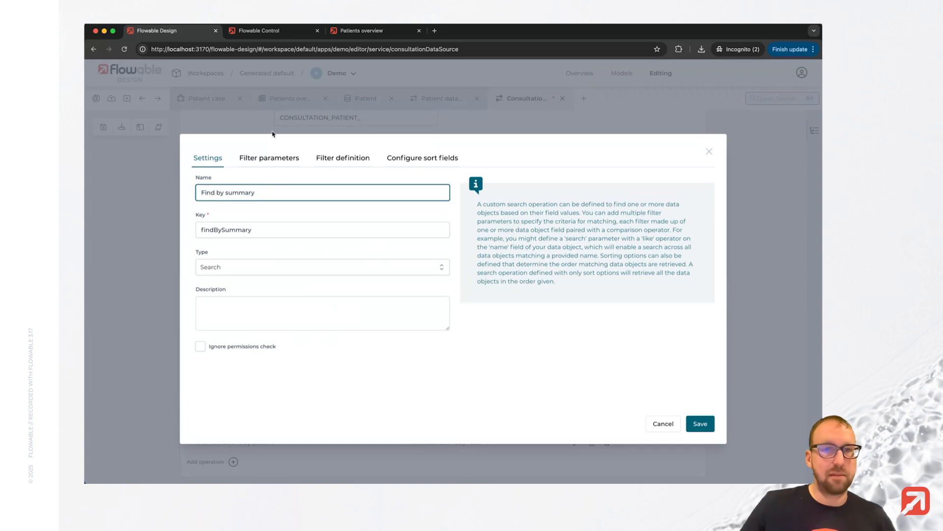
# Add a String filter parameter labelled "Summary input" to the new operation.
pyautogui.click(264, 160)
pyautogui.click(259, 179)
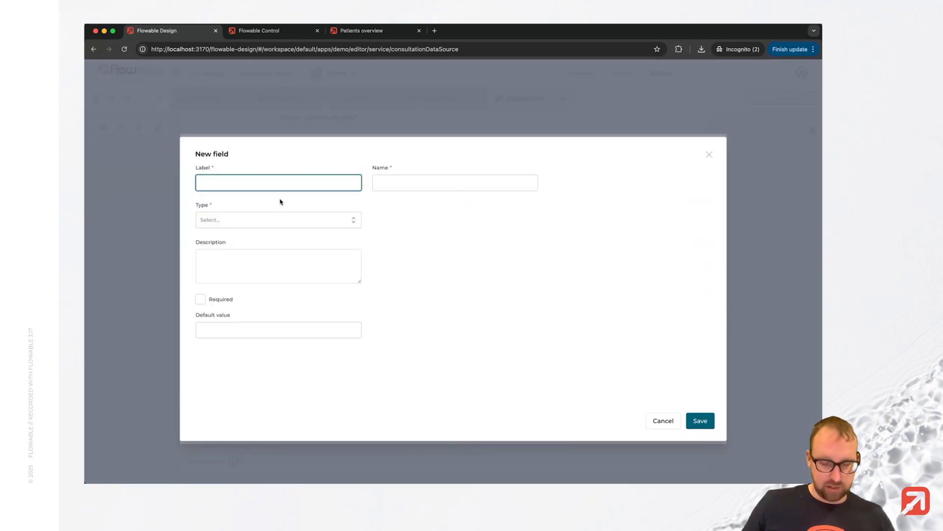
pyautogui.write('Summary input')
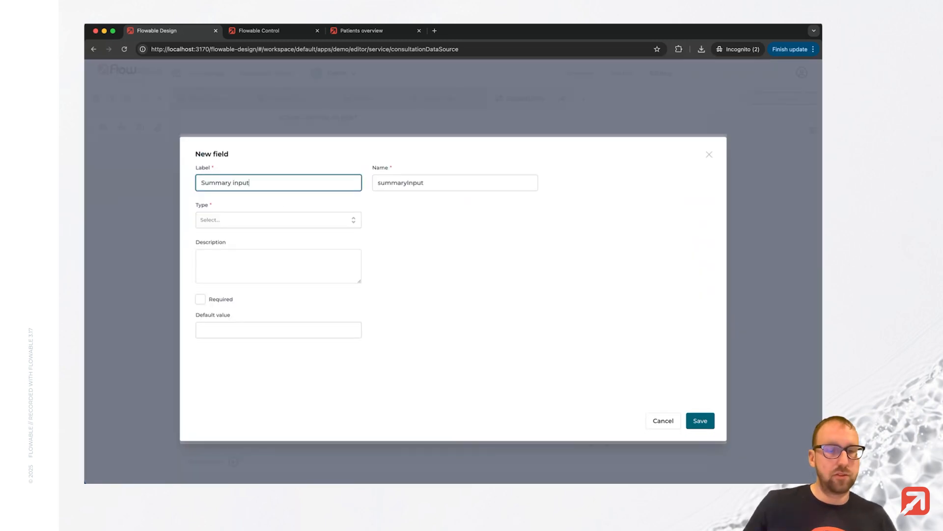
pyautogui.click(272, 219)
pyautogui.click(246, 249)
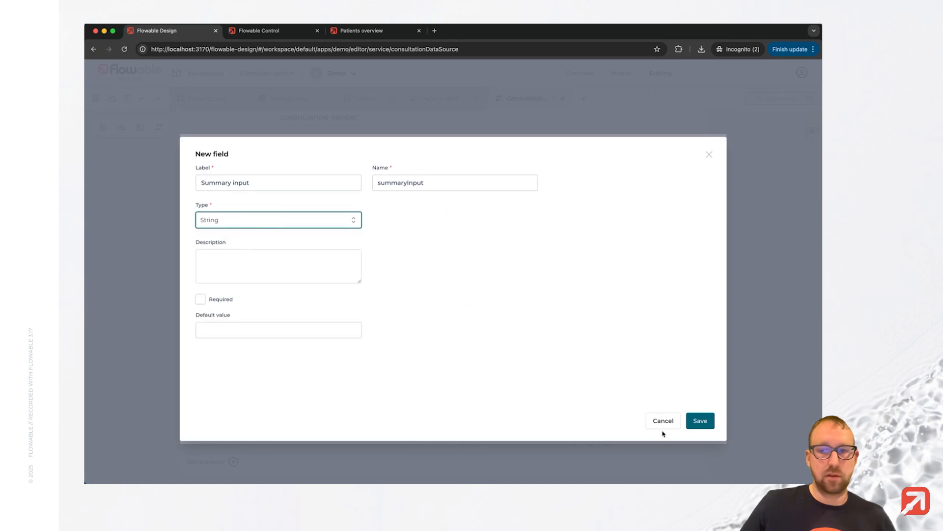
pyautogui.click(700, 421)
# Define the operation's filter as Summary compared with the summaryInput parameter using Like Ignore Case.
pyautogui.click(343, 158)
pyautogui.click(283, 207)
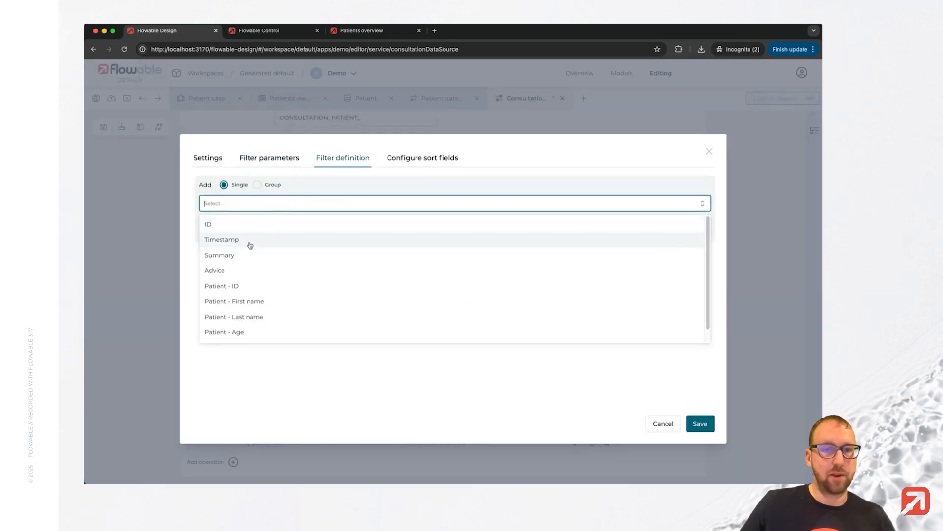
pyautogui.click(249, 243)
pyautogui.click(256, 230)
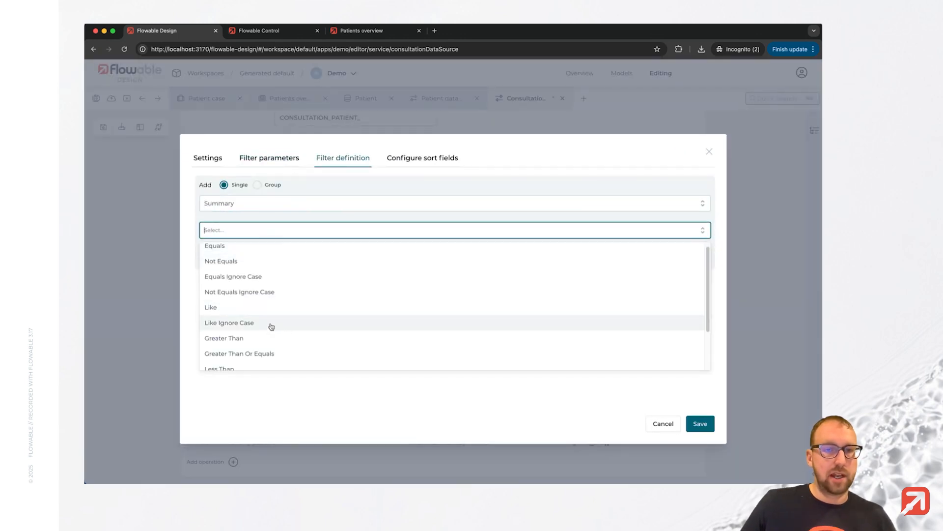
pyautogui.click(270, 328)
pyautogui.click(261, 256)
pyautogui.click(262, 278)
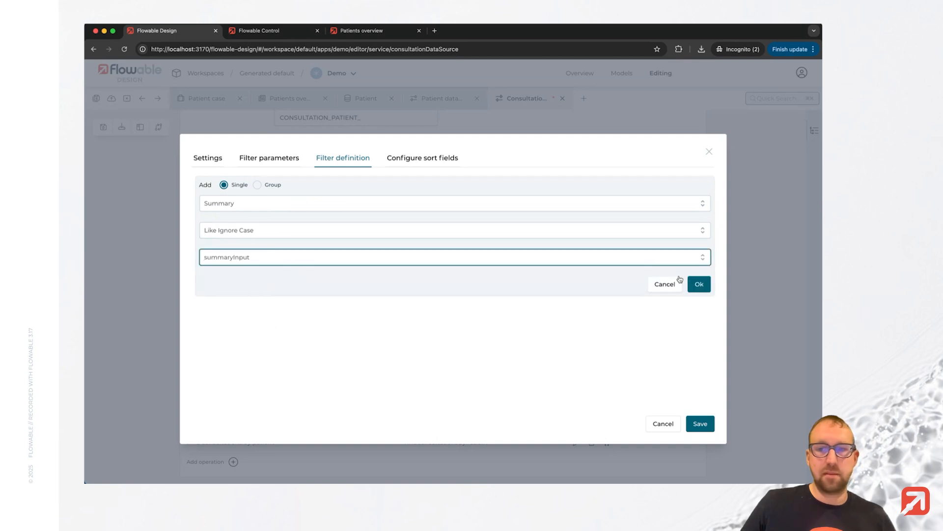
pyautogui.click(700, 284)
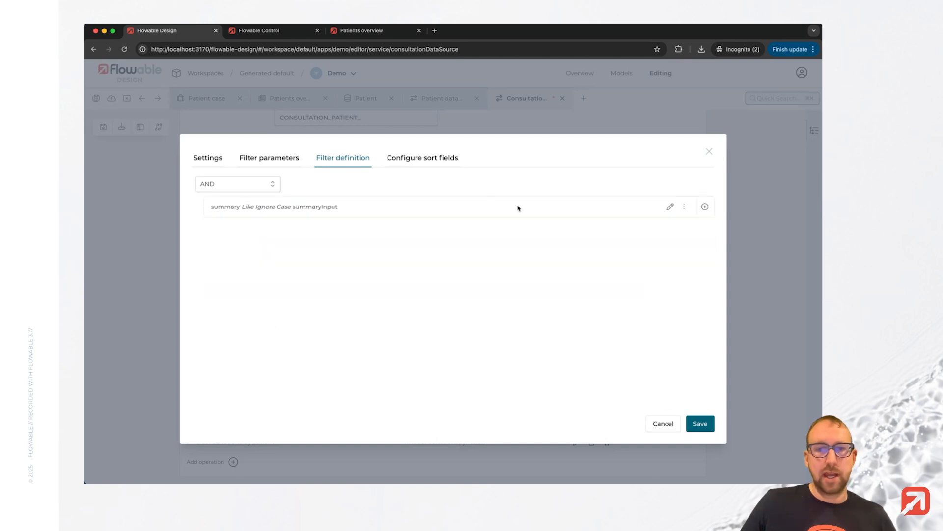
# Sort the operation's results by Timestamp in descending order and save the operation.
pyautogui.click(423, 158)
pyautogui.click(200, 245)
pyautogui.click(333, 255)
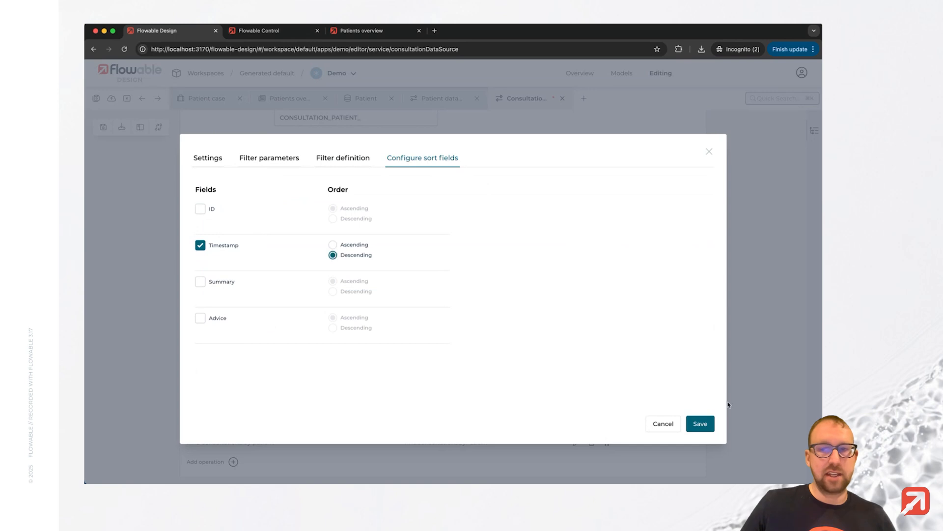
pyautogui.click(700, 421)
# Reopen the Find by summary operation and add a String filter parameter labelled "Patient ID".
pyautogui.scroll(-2, 443, 312)
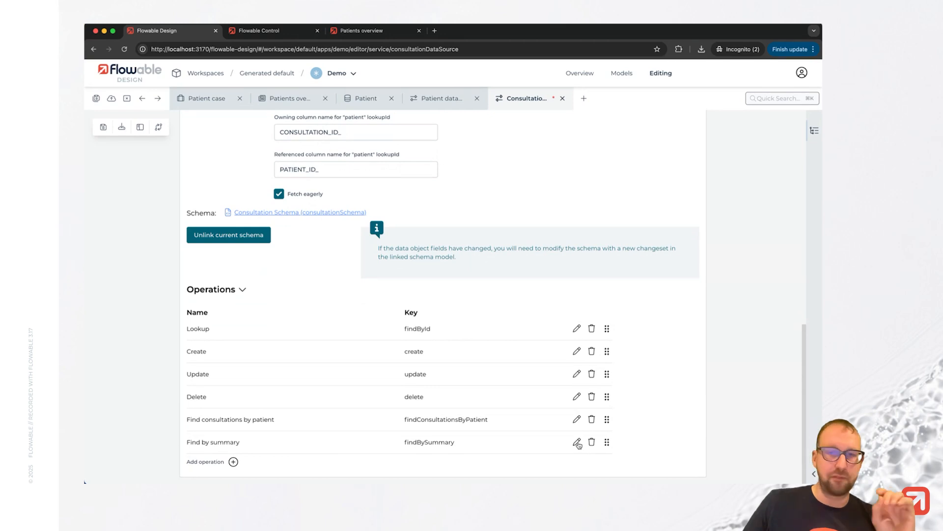
pyautogui.click(578, 442)
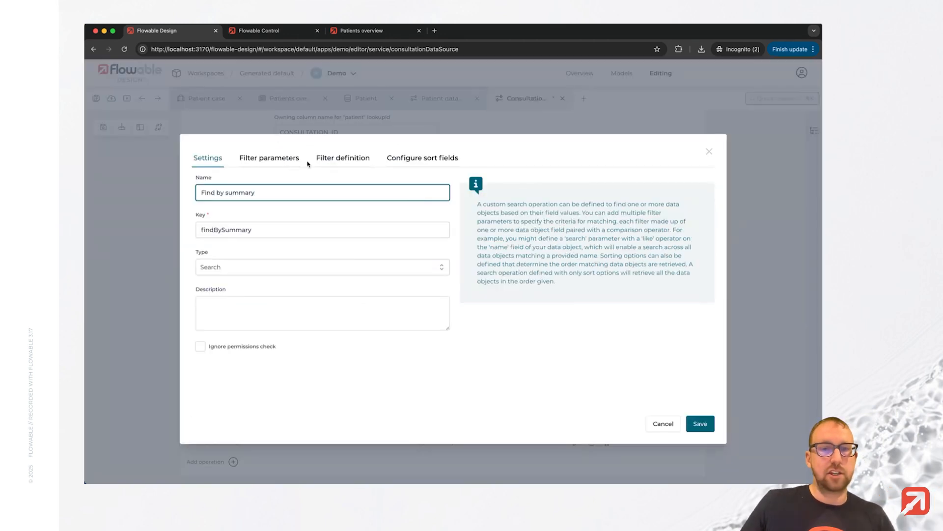
pyautogui.click(279, 158)
pyautogui.click(259, 212)
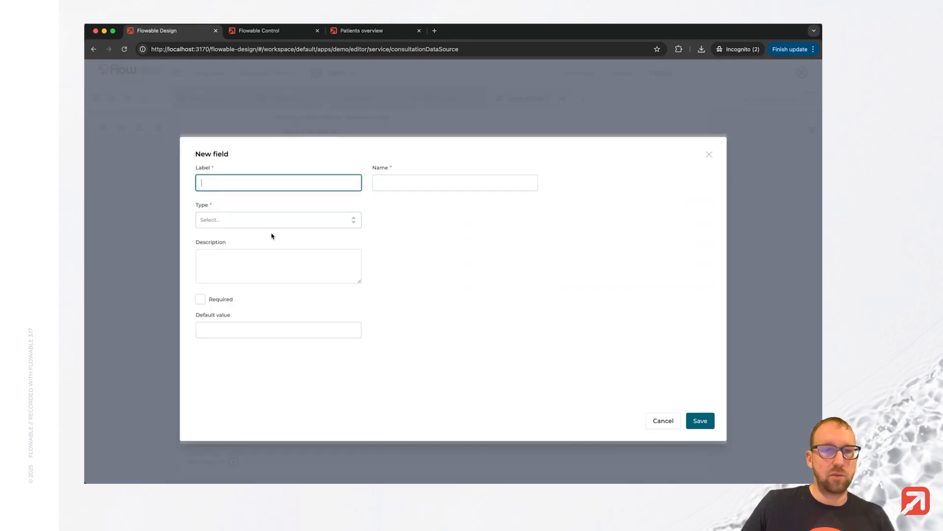
pyautogui.write('Patient ID')
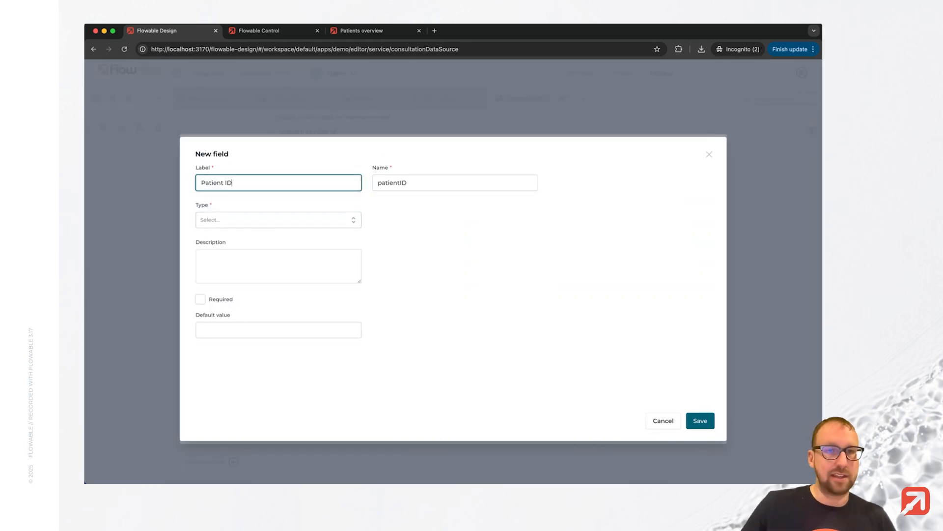
pyautogui.click(256, 221)
pyautogui.click(246, 240)
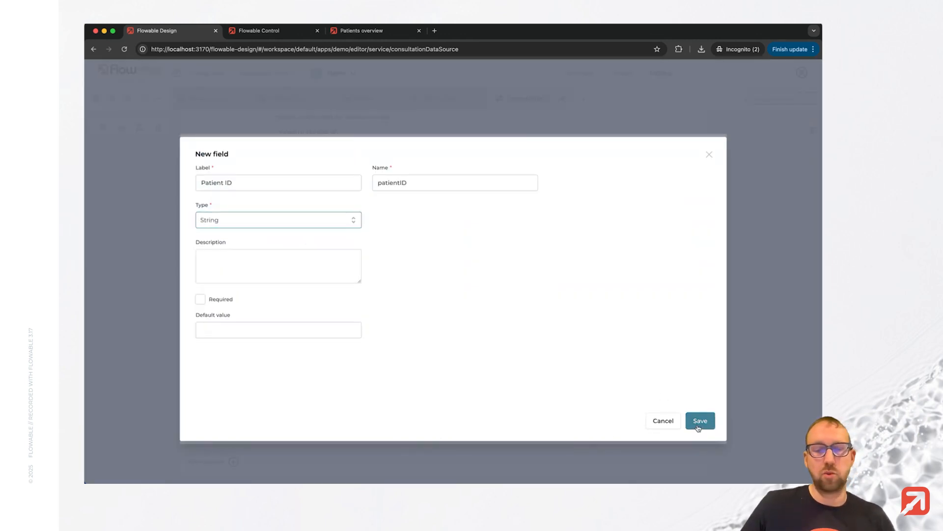
pyautogui.click(699, 421)
# Add a second filter condition requiring Patient - ID to equal the patientID parameter.
pyautogui.click(332, 158)
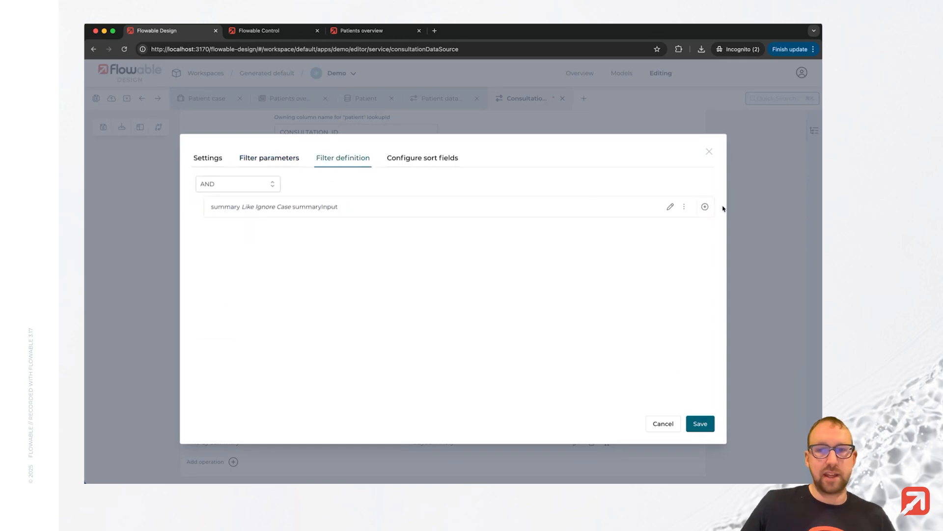
pyautogui.click(705, 208)
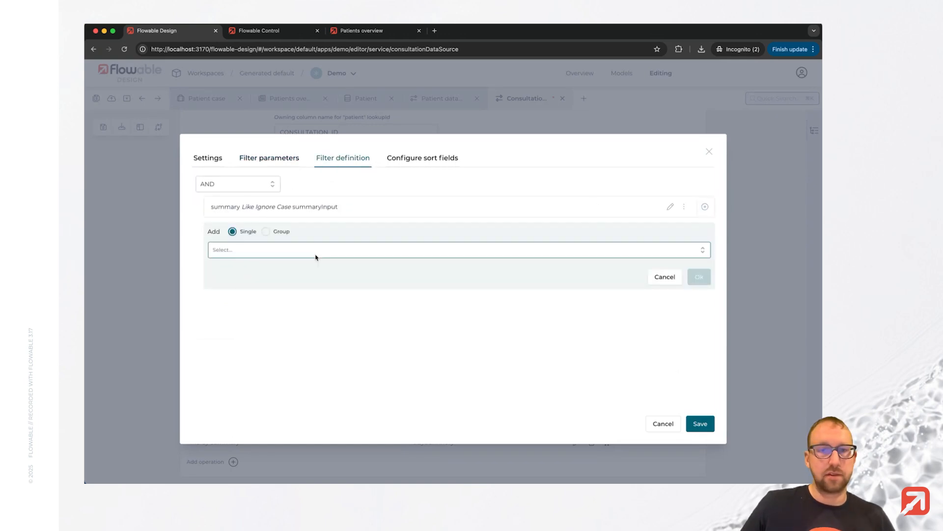
pyautogui.click(301, 248)
pyautogui.click(292, 332)
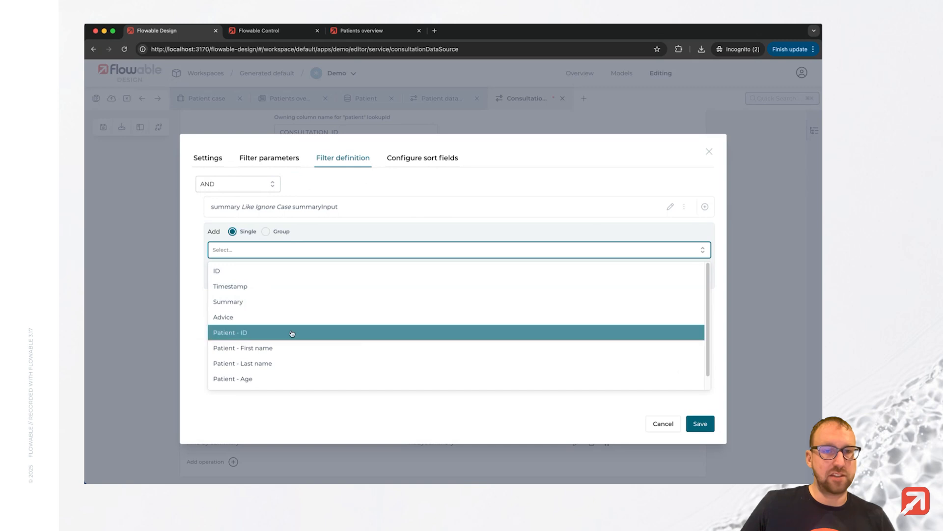
pyautogui.click(276, 296)
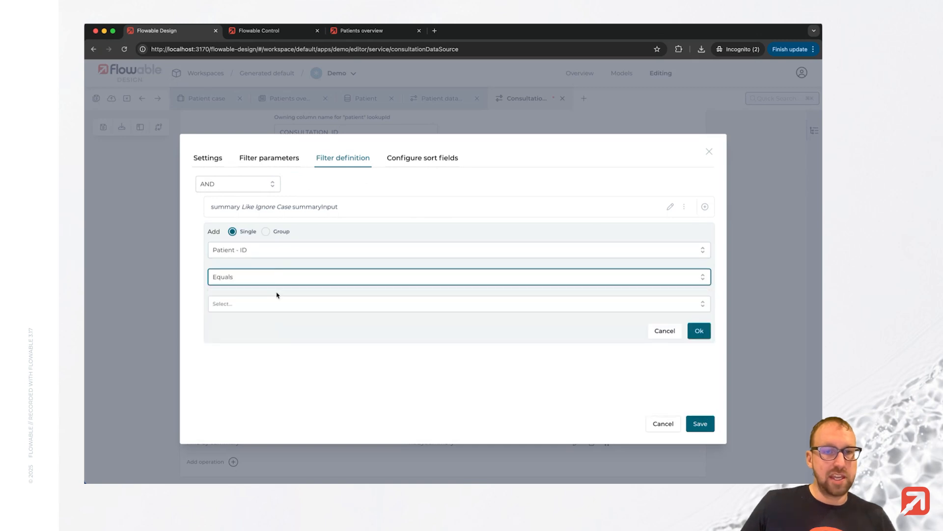
pyautogui.click(271, 347)
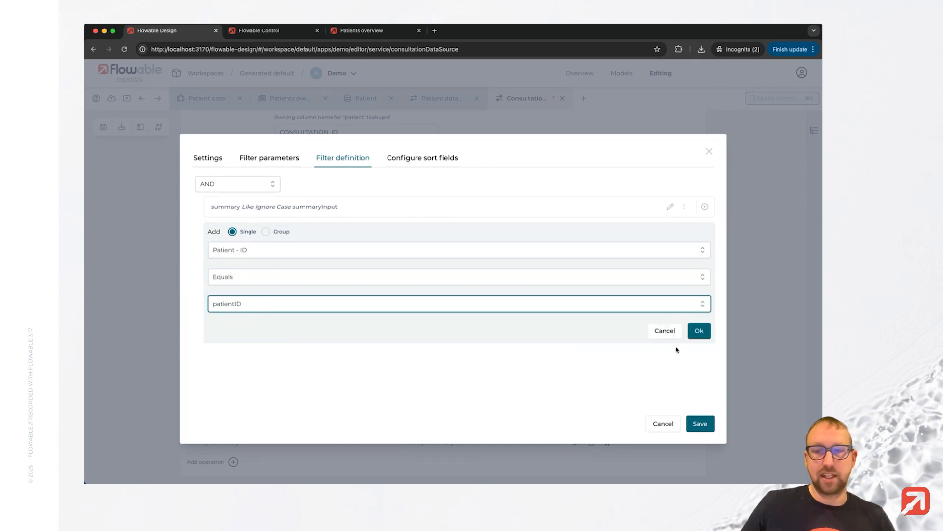
pyautogui.click(698, 337)
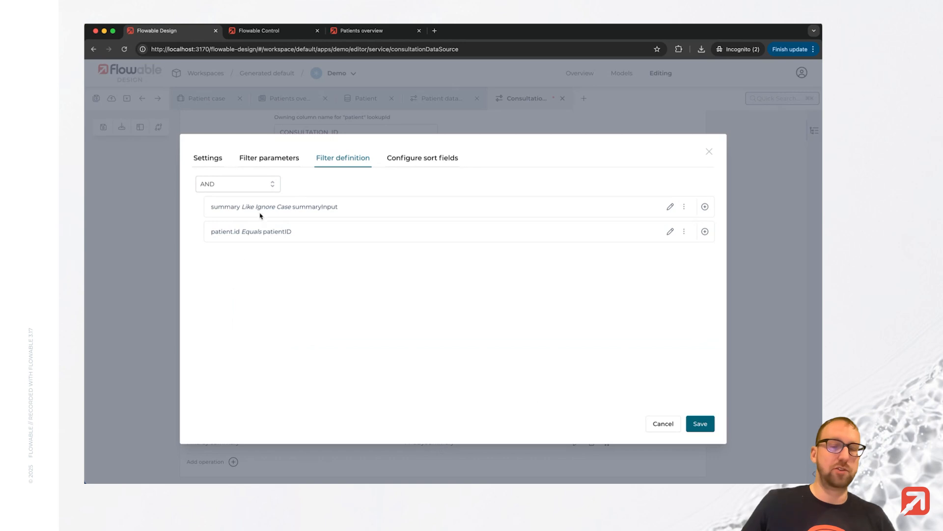
# Keep the two filter conditions combined with AND, then save the operation and all models.
pyautogui.click(249, 186)
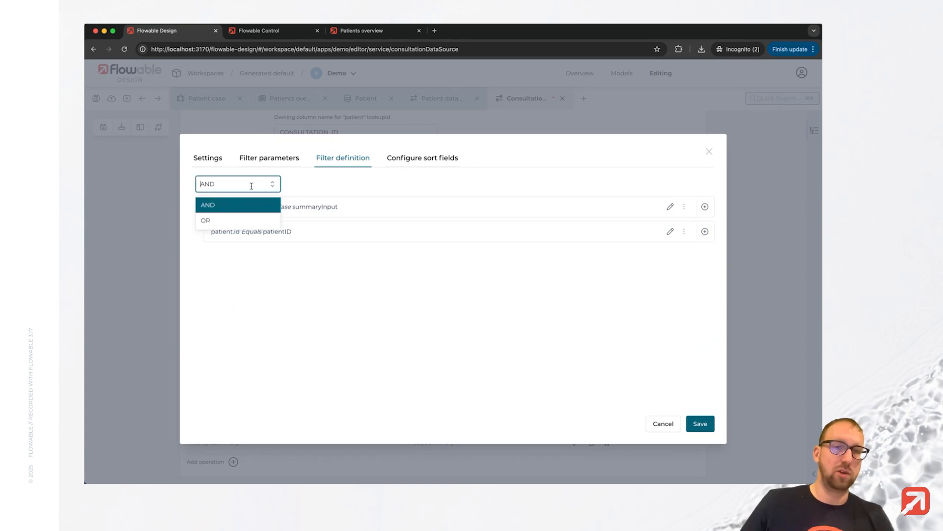
pyautogui.click(376, 187)
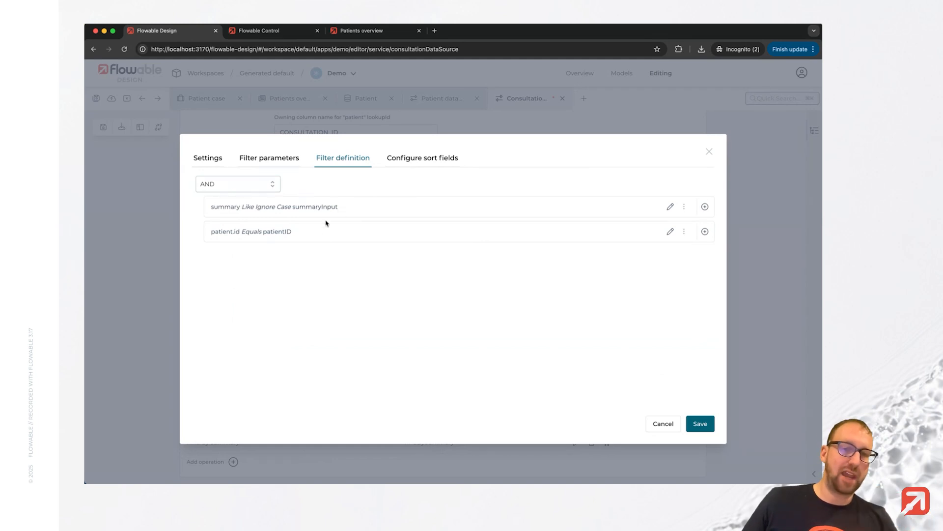
pyautogui.click(710, 424)
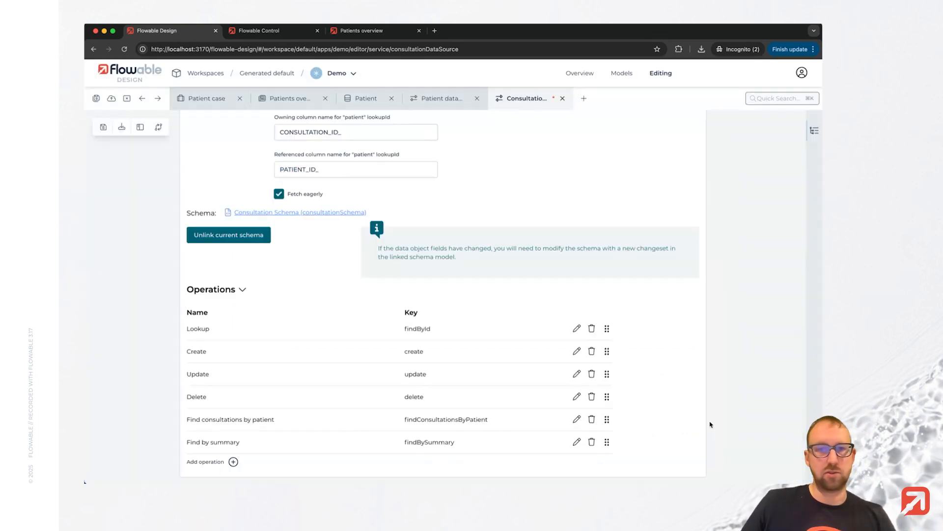
pyautogui.click(96, 98)
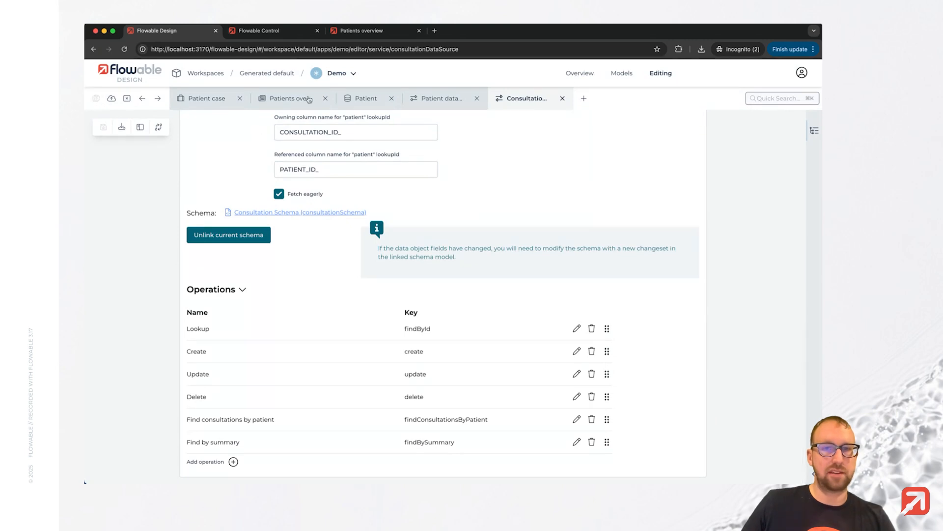
# On the Patients overview page, switch the Consultations table's source type to Operation and choose the Find by summary operation.
pyautogui.click(283, 100)
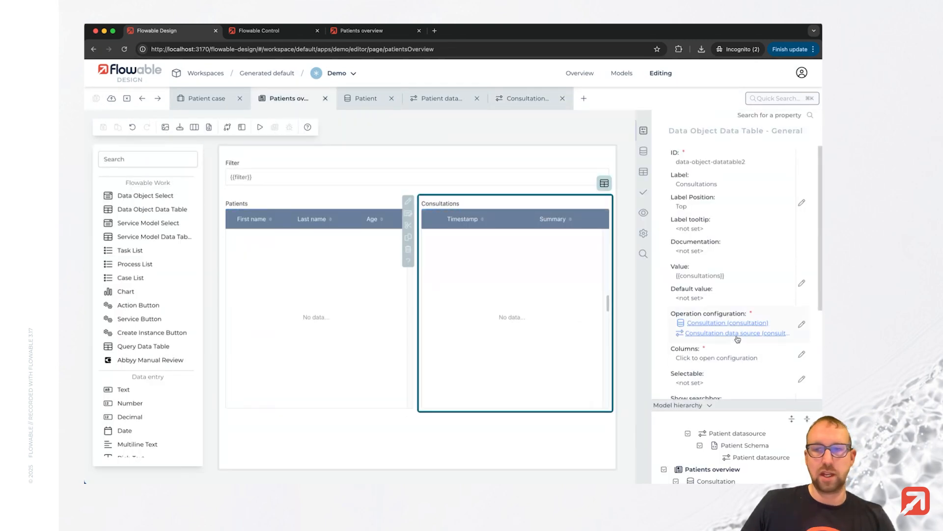
pyautogui.click(802, 325)
pyautogui.click(280, 192)
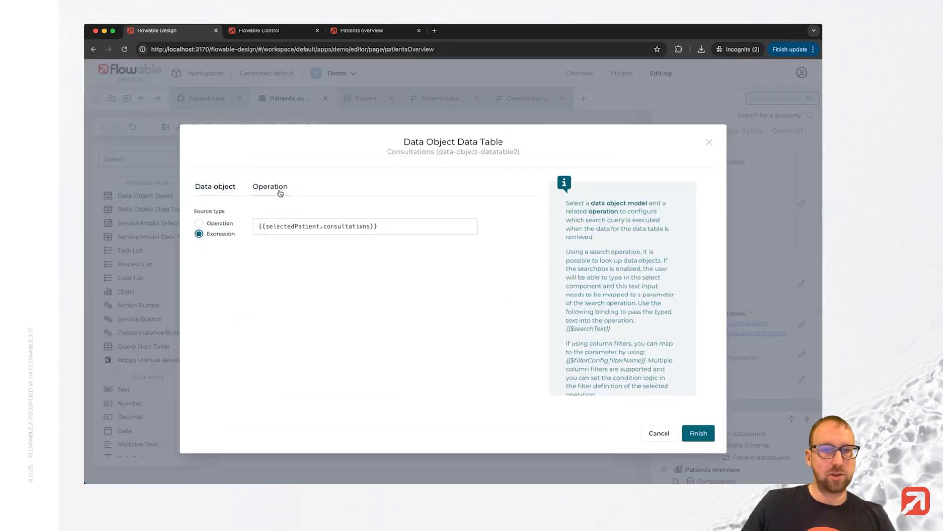
pyautogui.click(199, 223)
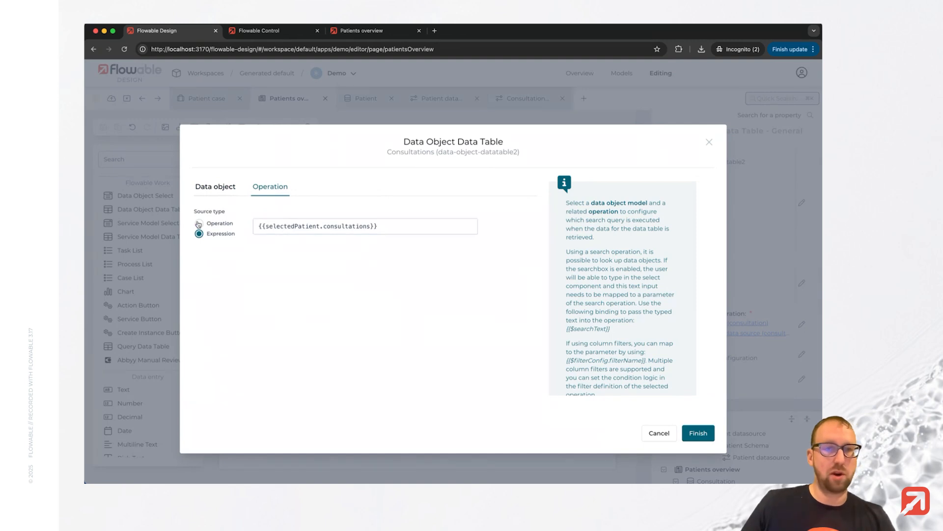
pyautogui.click(355, 230)
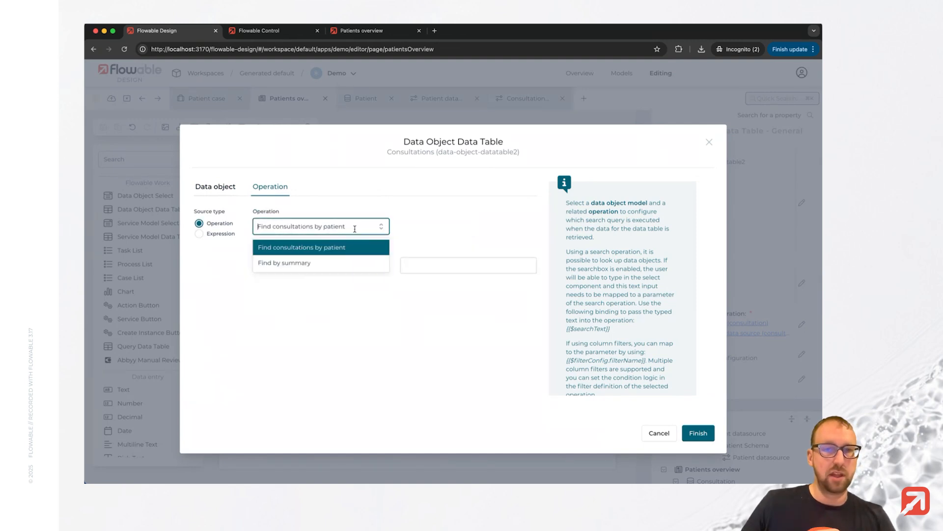
pyautogui.click(317, 267)
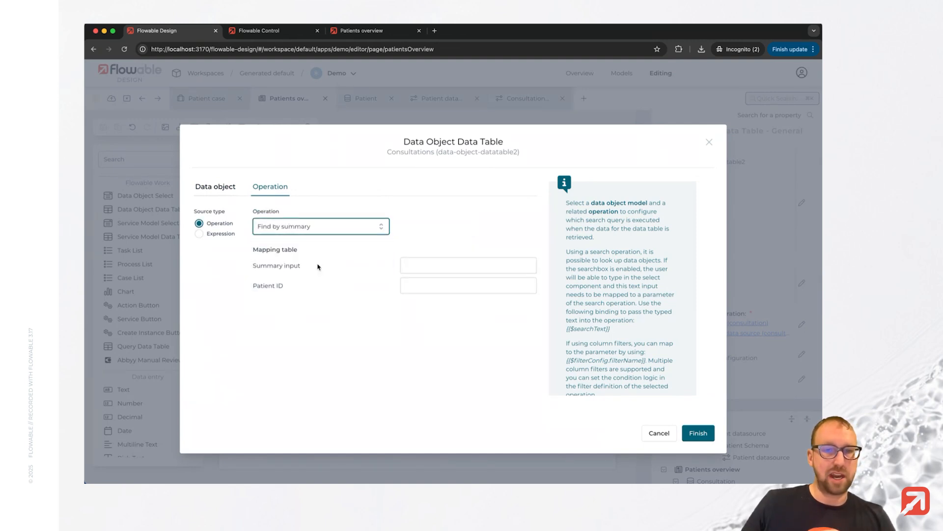
# Map Summary input to {{filter}} and Patient ID to {{selectedPatient.id}}, and finish the Consultations table's operation configuration.
pyautogui.click(436, 265)
pyautogui.write('{{')
pyautogui.write('filter')
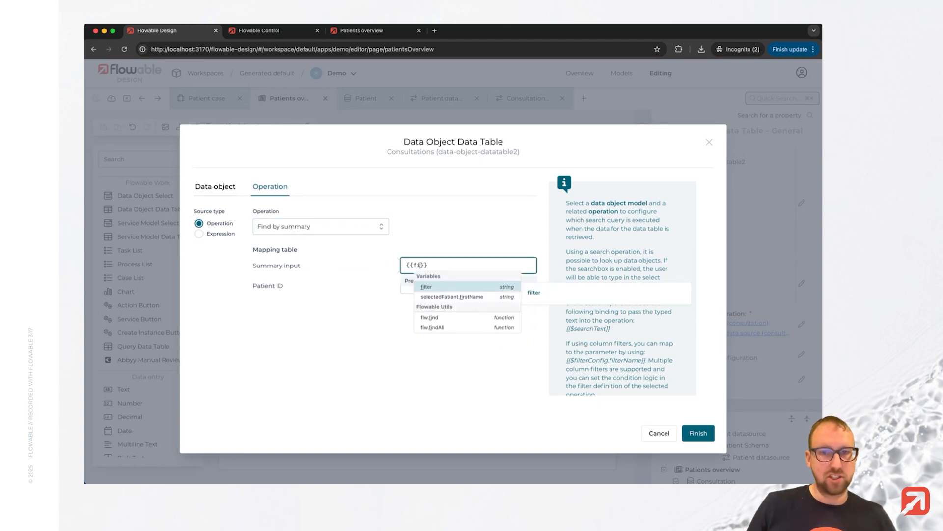
pyautogui.press('Tab')
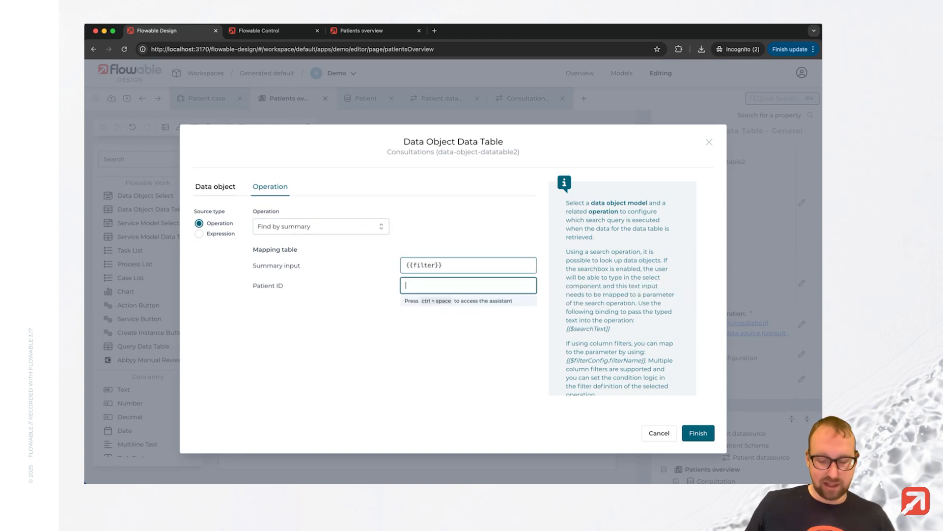
pyautogui.write('{{selectedPatient')
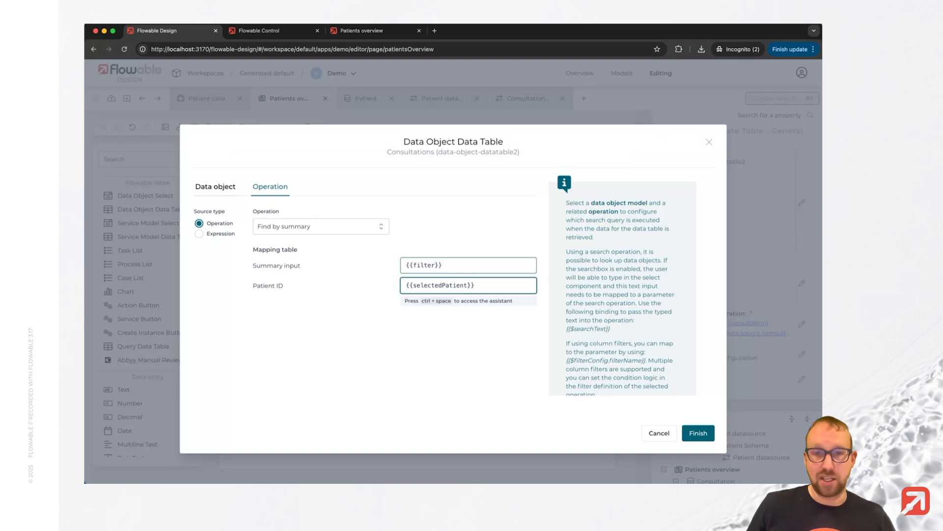
pyautogui.write('.id')
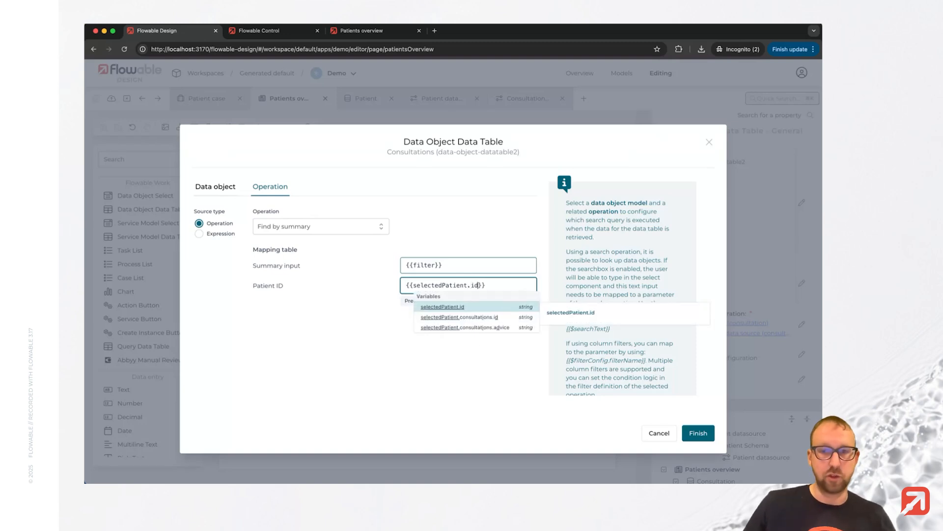
pyautogui.click(698, 433)
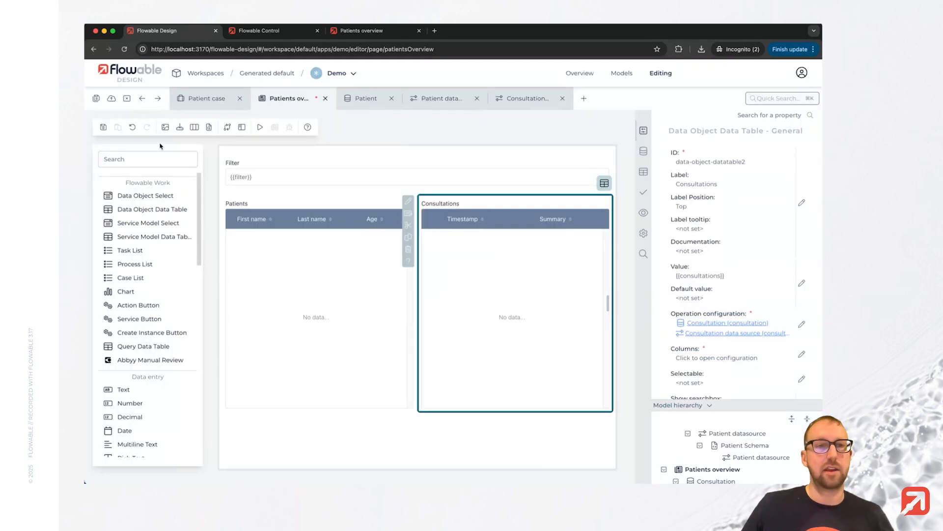
# Publish the Demo app to the default deployment target and reload the running Patients overview page.
pyautogui.click(111, 99)
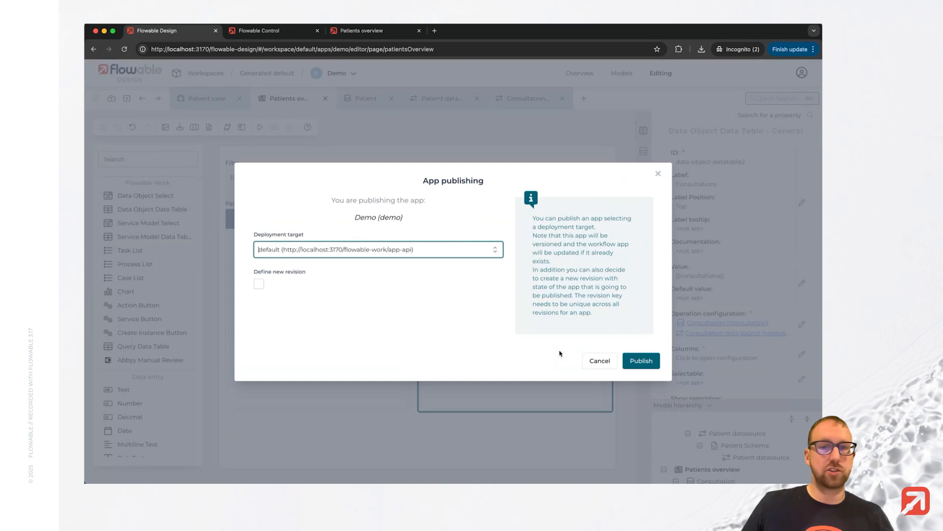
pyautogui.click(640, 360)
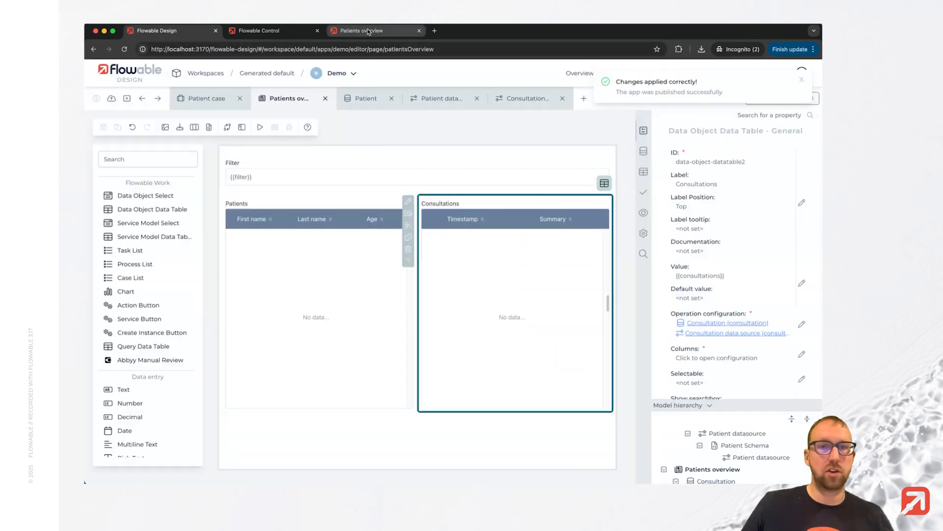
pyautogui.click(368, 31)
pyautogui.click(125, 49)
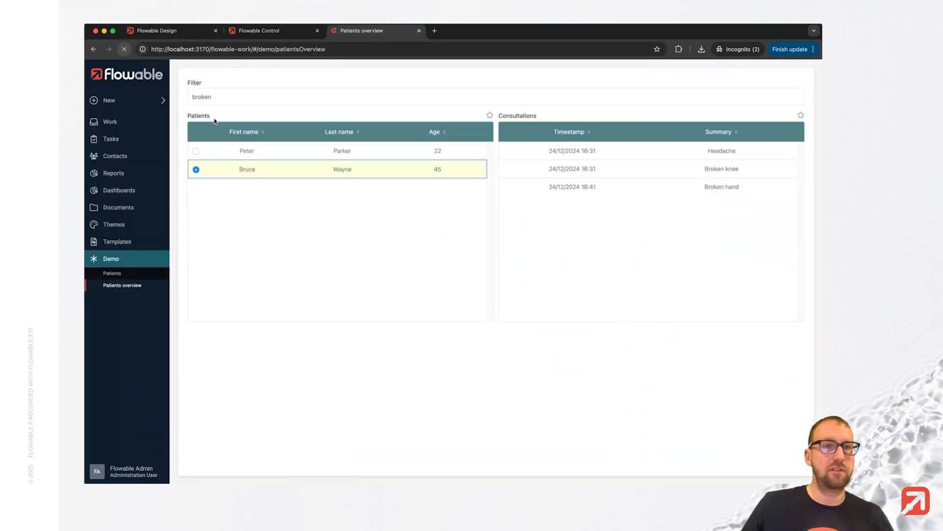
# Test the page by filtering for "broken" and selecting the second patient in the filtered list.
pyautogui.click(275, 93)
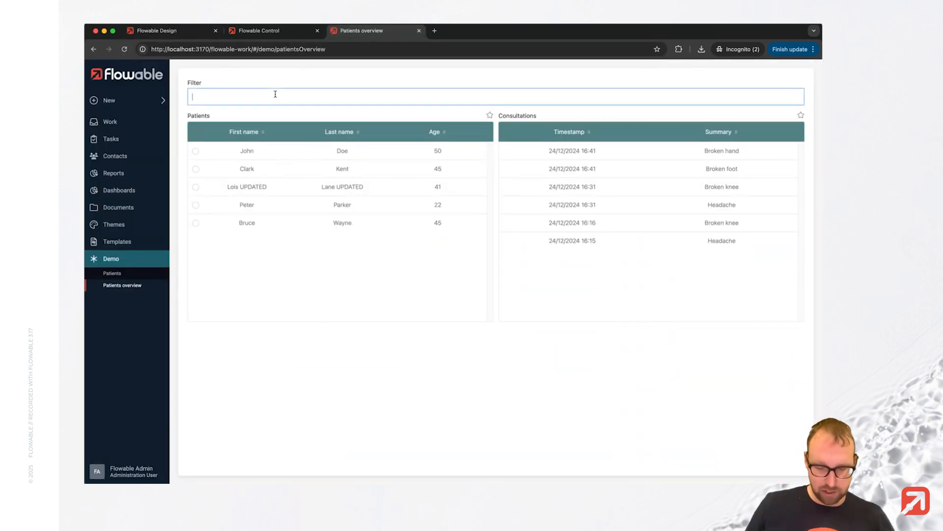
pyautogui.write('broken')
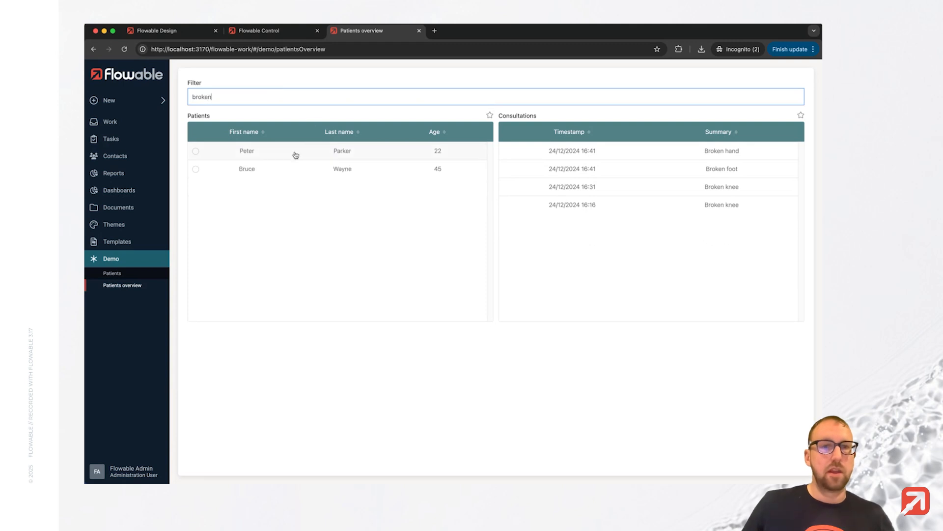
pyautogui.click(196, 169)
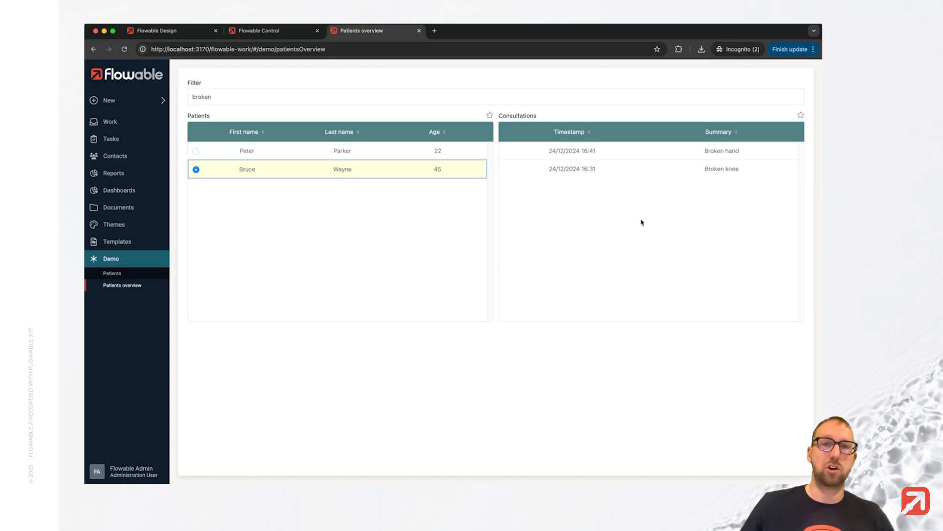
# Switch back to Flowable Design and open the Patient case model.
pyautogui.click(158, 30)
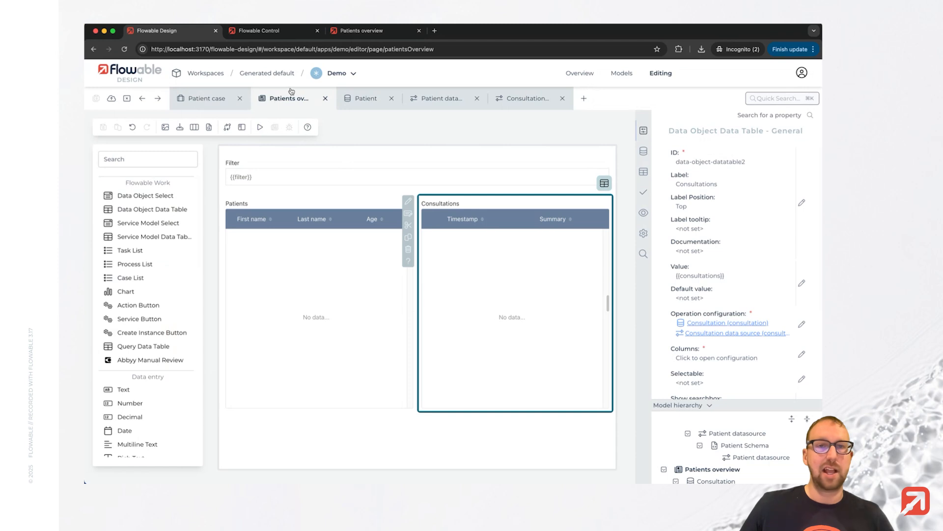
pyautogui.click(183, 103)
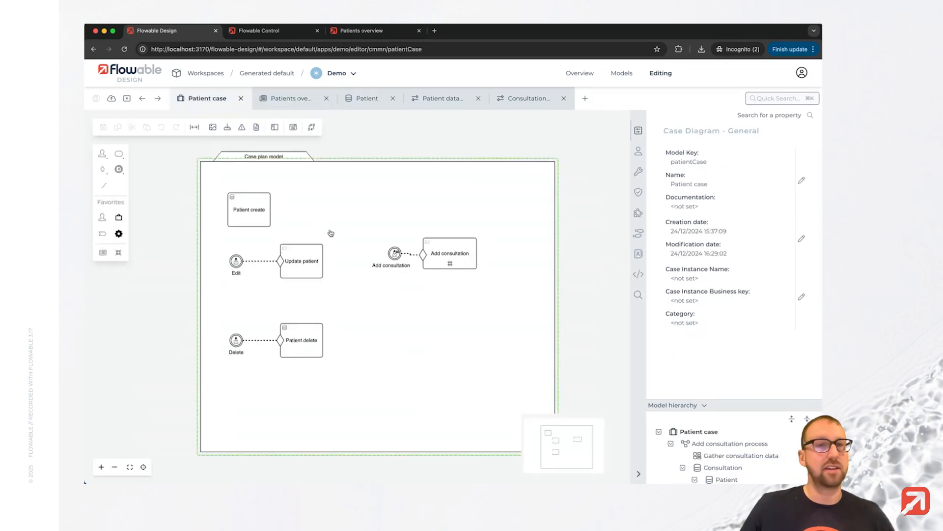